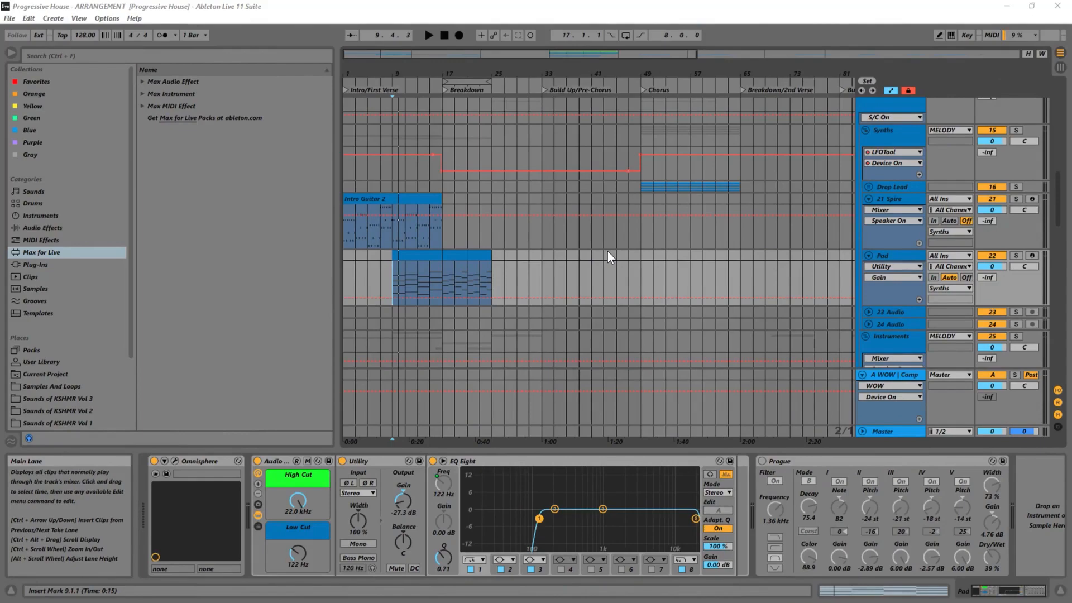
Try to copy the first eight Chorus bars of the Top Kick and Main Kick tracks to bar 1 with automation shown.
left_click_drag(1057, 204, 1058, 116)
left_click_drag(645, 63, 779, 176)
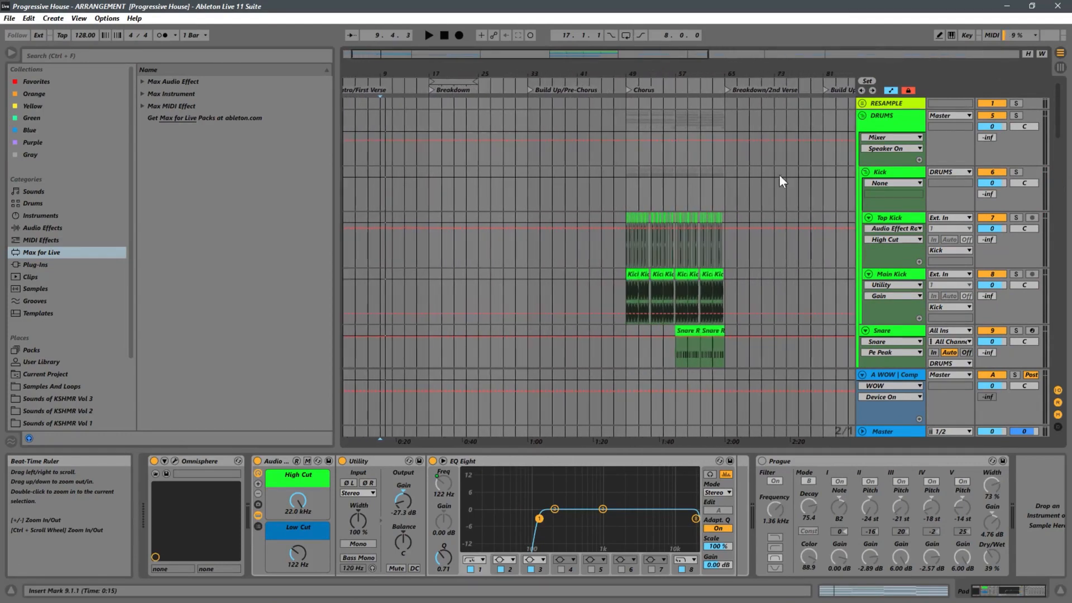
left_click(626, 259)
left_click_drag(682, 296, 676, 295)
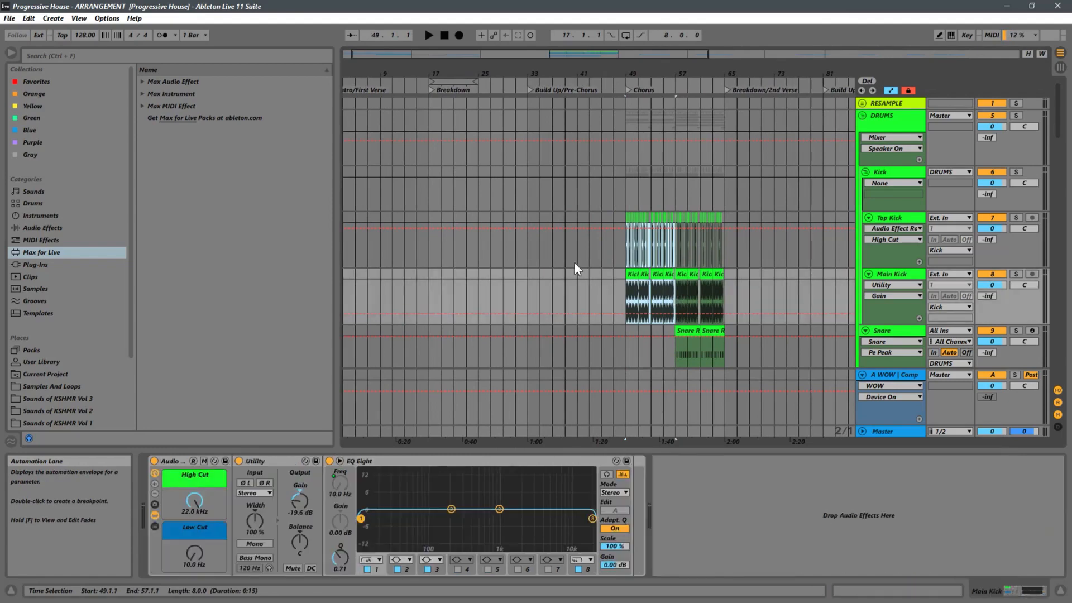
scroll(572, 220, "down", 3)
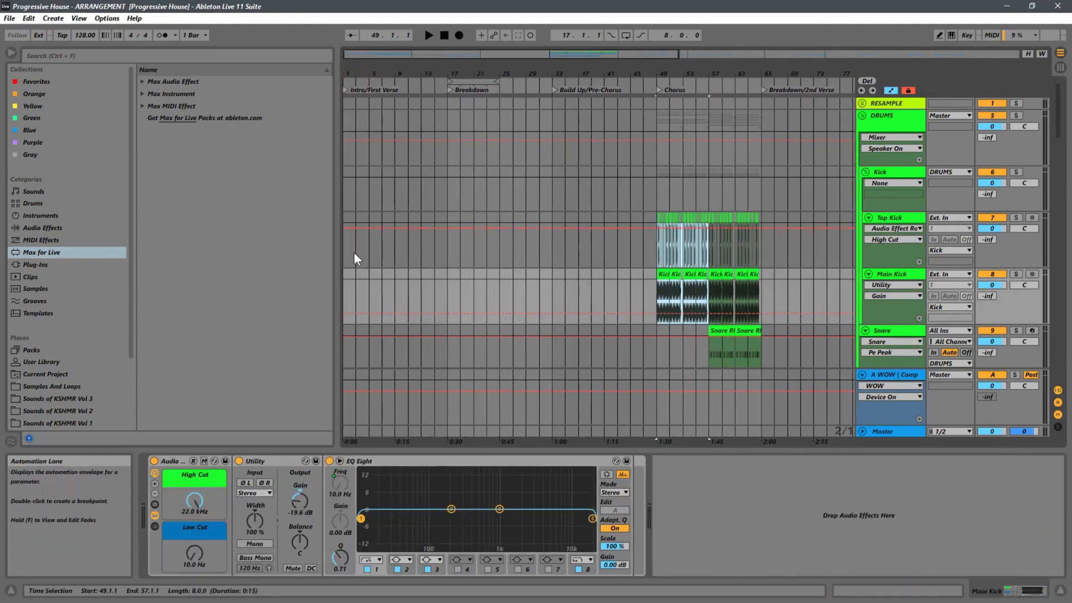
left_click(344, 254)
key("ctrl+v")
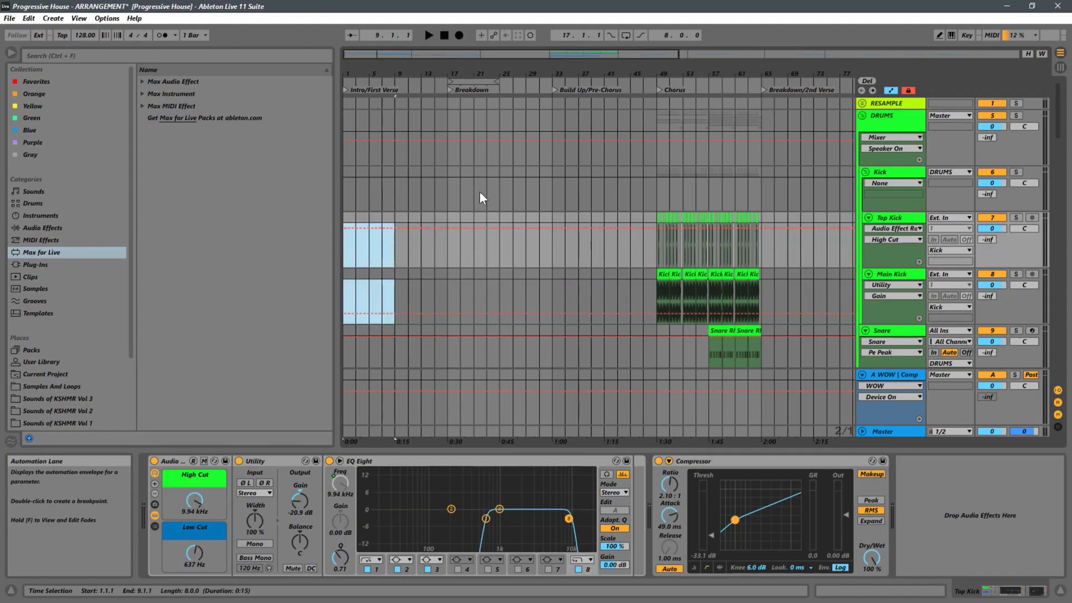
left_click(652, 260)
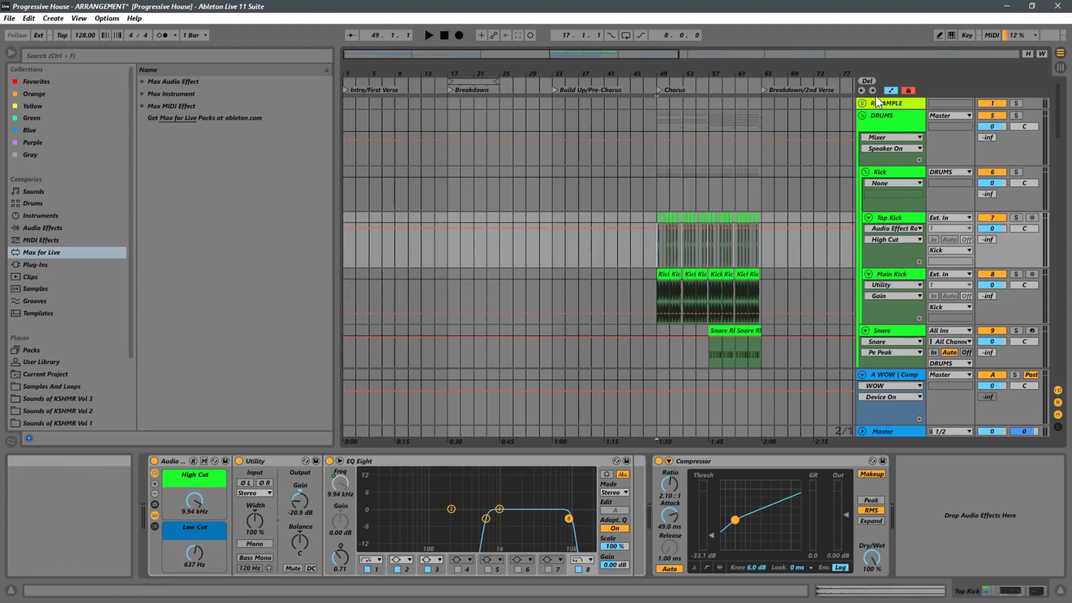
Turn off automation mode and copy the Top Kick and Main Kick clips from bars 49 to 57 to the intro at bar 1.
left_click(888, 91)
left_click_drag(659, 242, 709, 288)
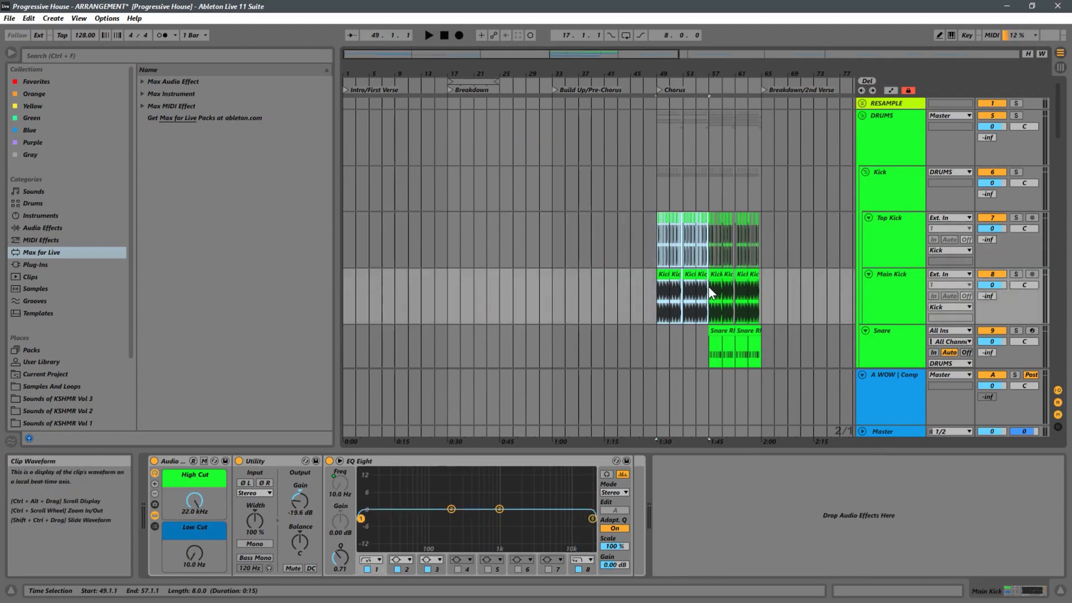
left_click(347, 244)
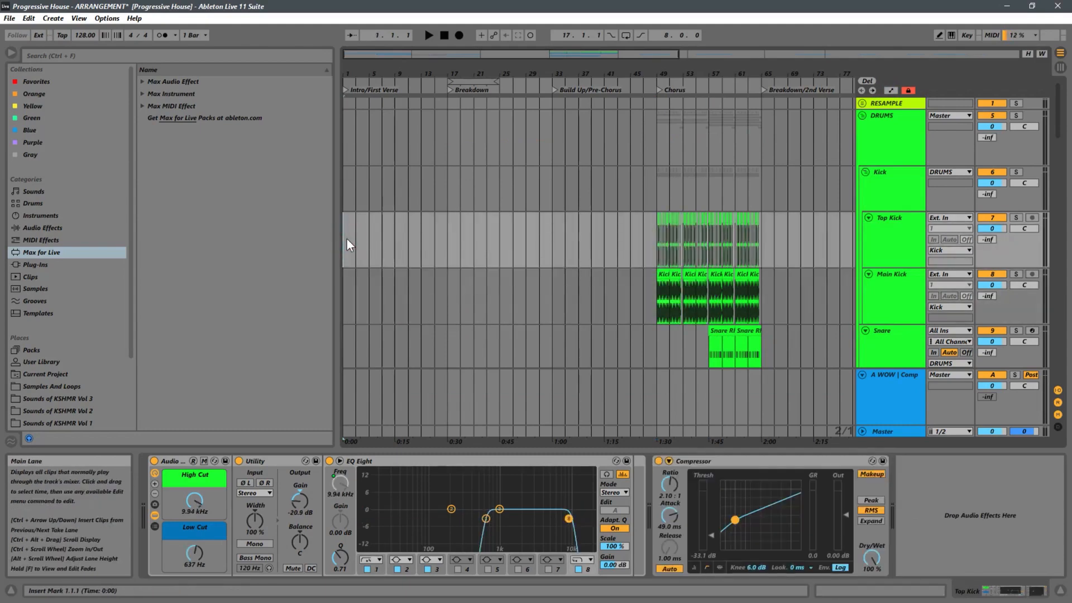
key("ctrl+v")
key("z")
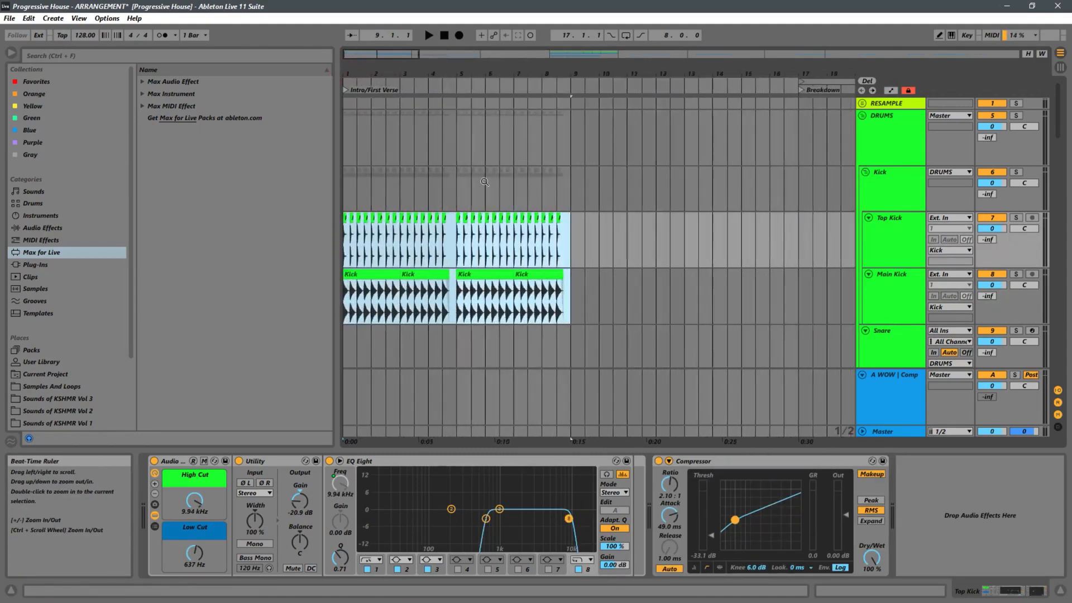
Play the copied intro kicks from bar 1 up to the gap before bar 5.
left_click(343, 254)
key("space")
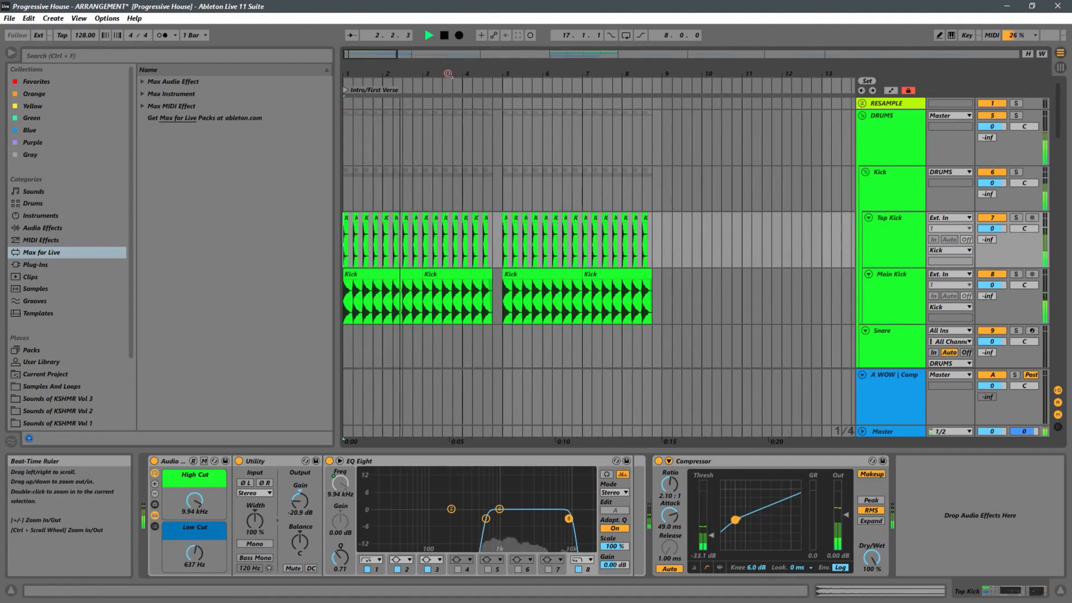
left_click_drag(449, 73, 515, 61)
key("space")
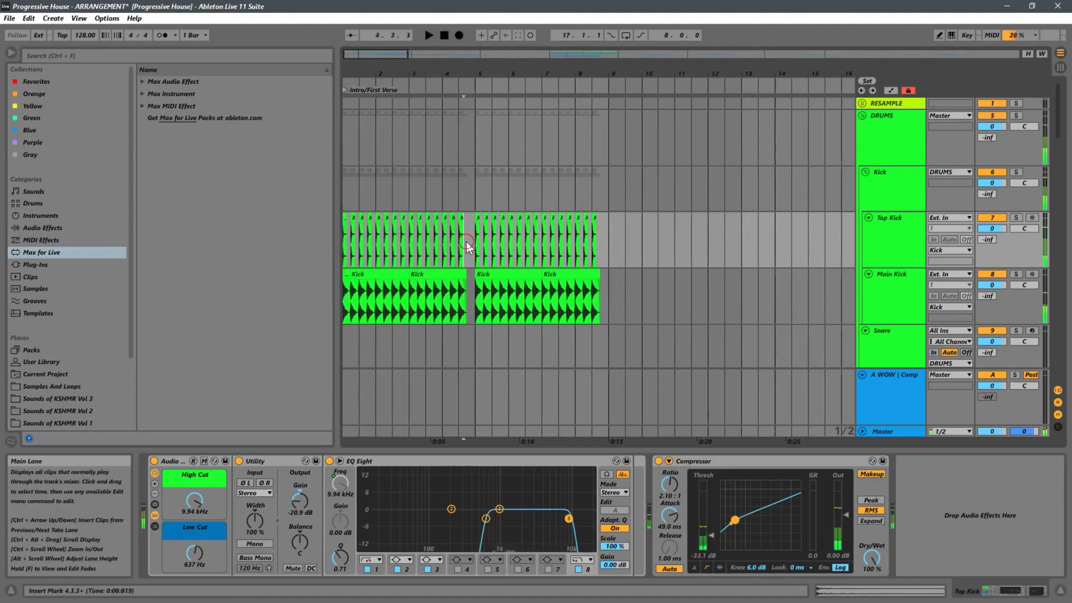
Delete the Top Kick clips from the first four bars of the intro and play the section from bar 1.
left_click_drag(465, 243, 314, 214)
key("Delete")
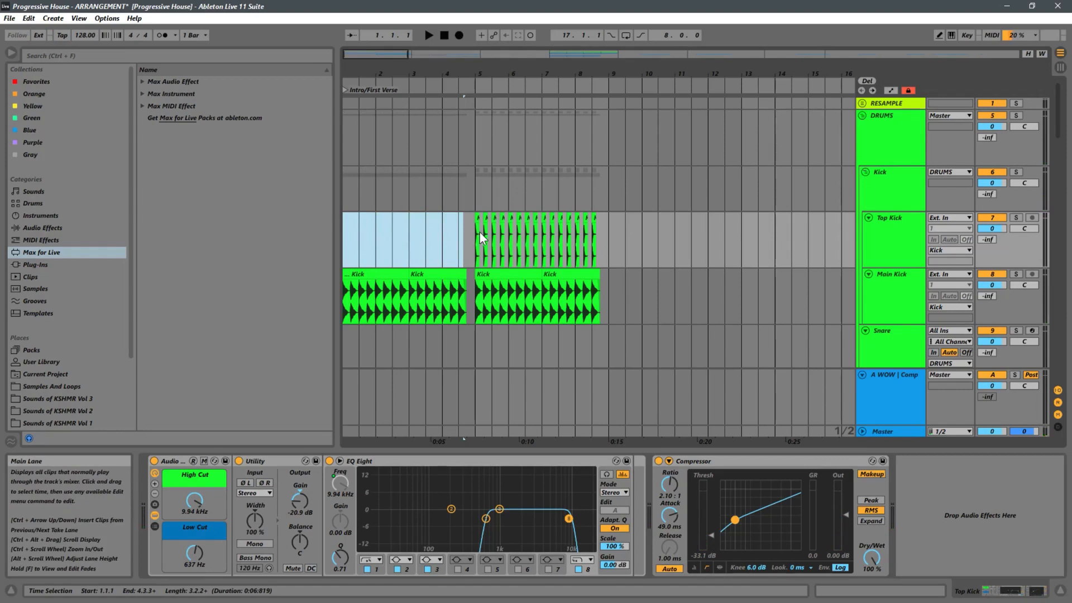
left_click(480, 235)
left_click_drag(362, 70, 364, 77)
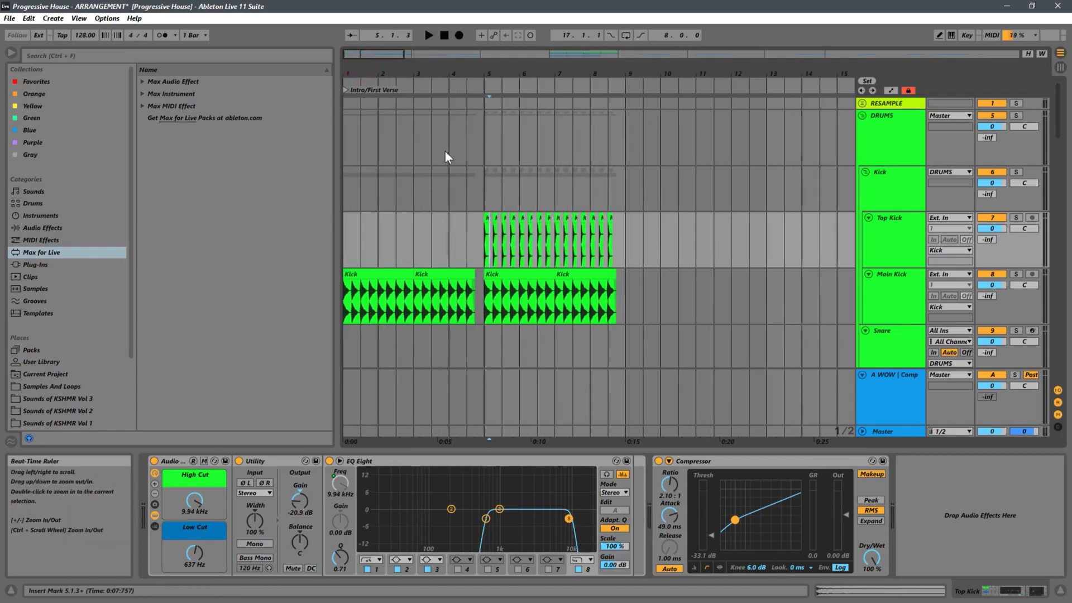
key("space")
left_click(346, 260)
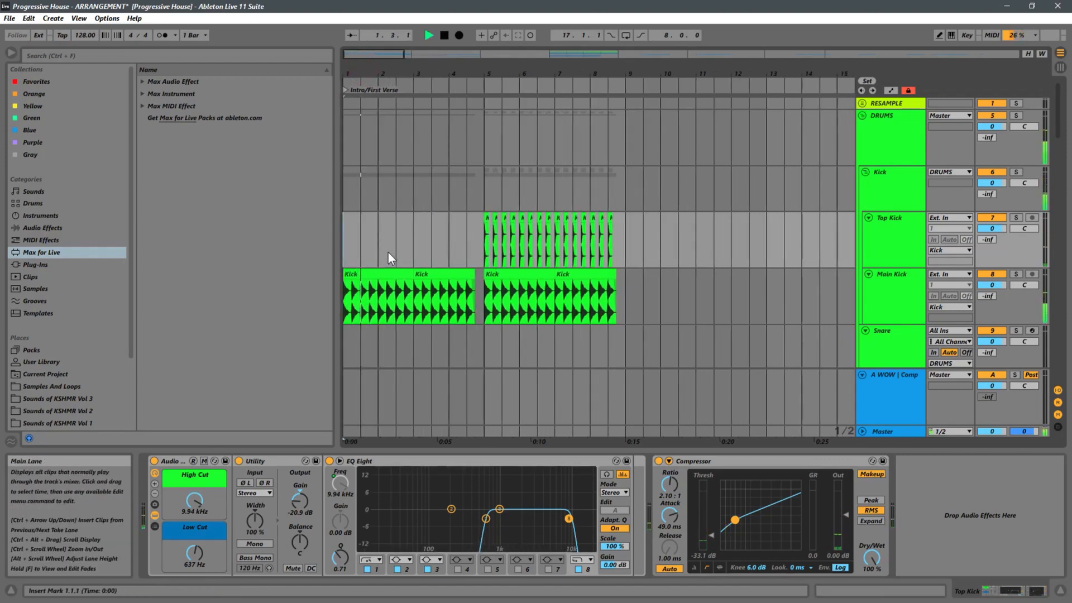
Set the Main Kick's Low Cut macro to 55.3 Hz and show its automation in the arrangement.
left_click(890, 291)
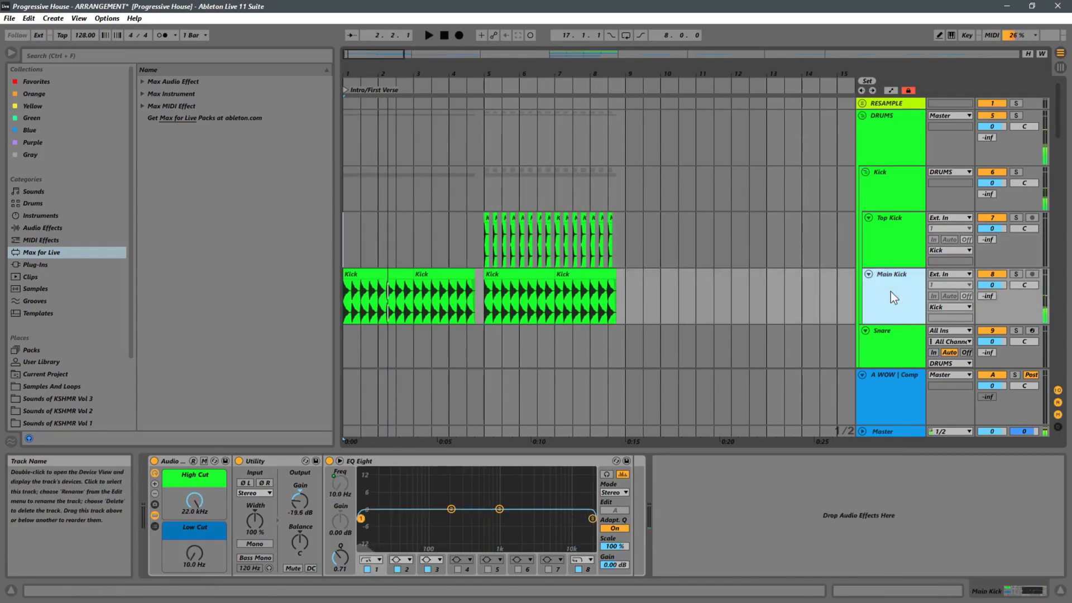
left_click_drag(190, 557, 197, 544)
left_click(890, 90)
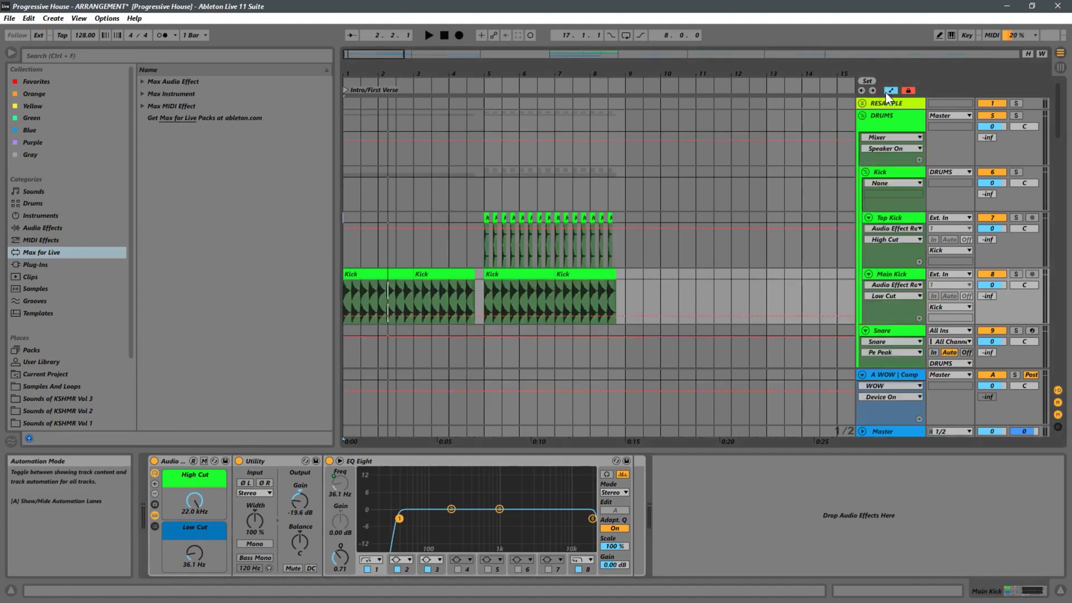
left_click_drag(202, 557, 199, 553)
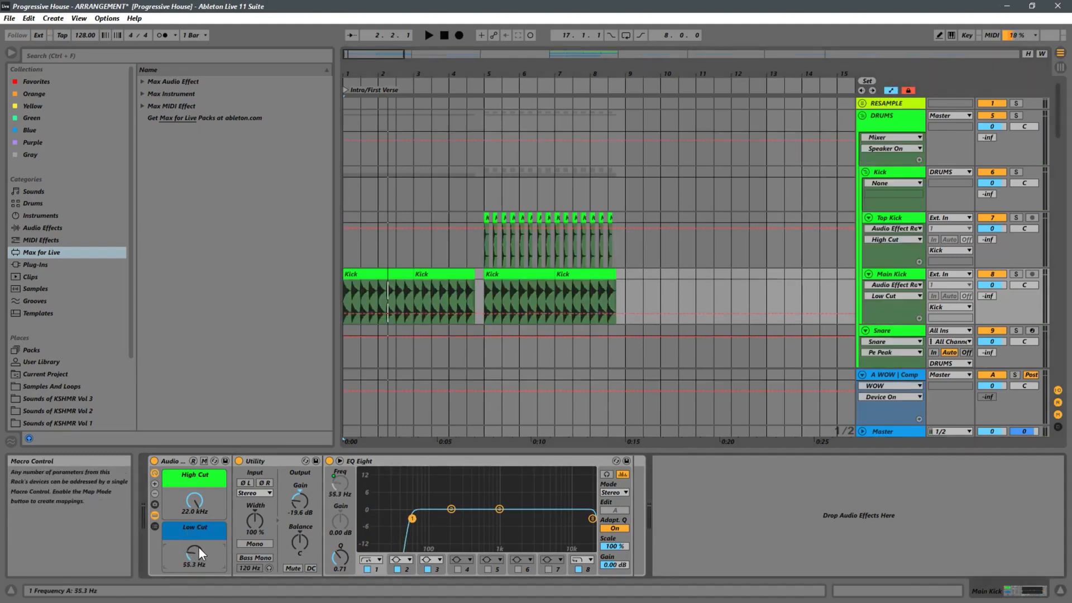
Automate the Main Kick's Low Cut at 195 Hz over the first kick section, dropping to 10 Hz where that section ends.
left_click(475, 311)
left_click_drag(475, 310, 474, 309)
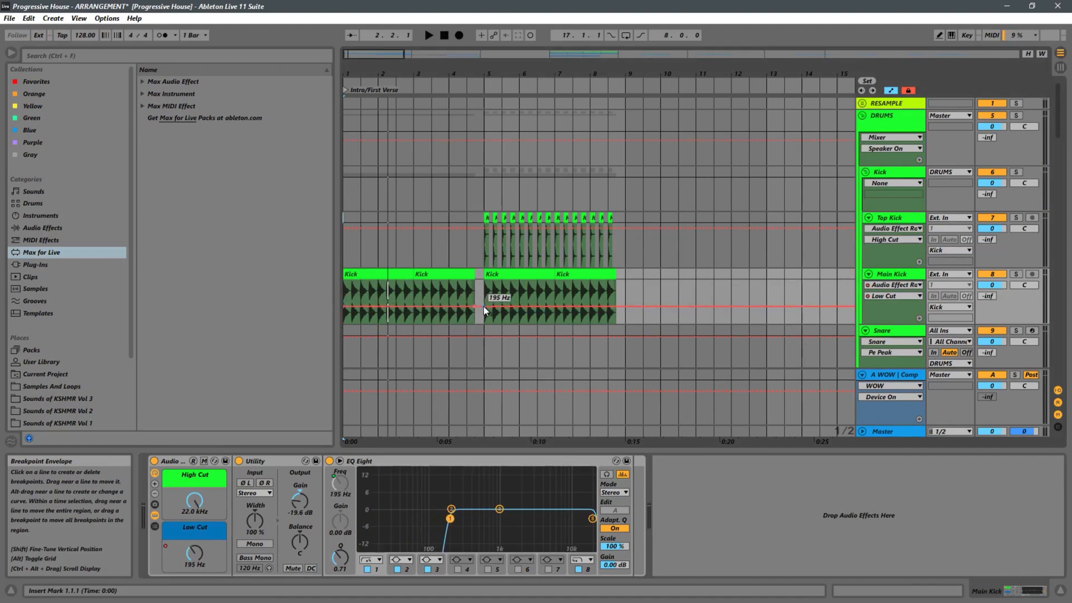
left_click_drag(480, 307, 471, 344)
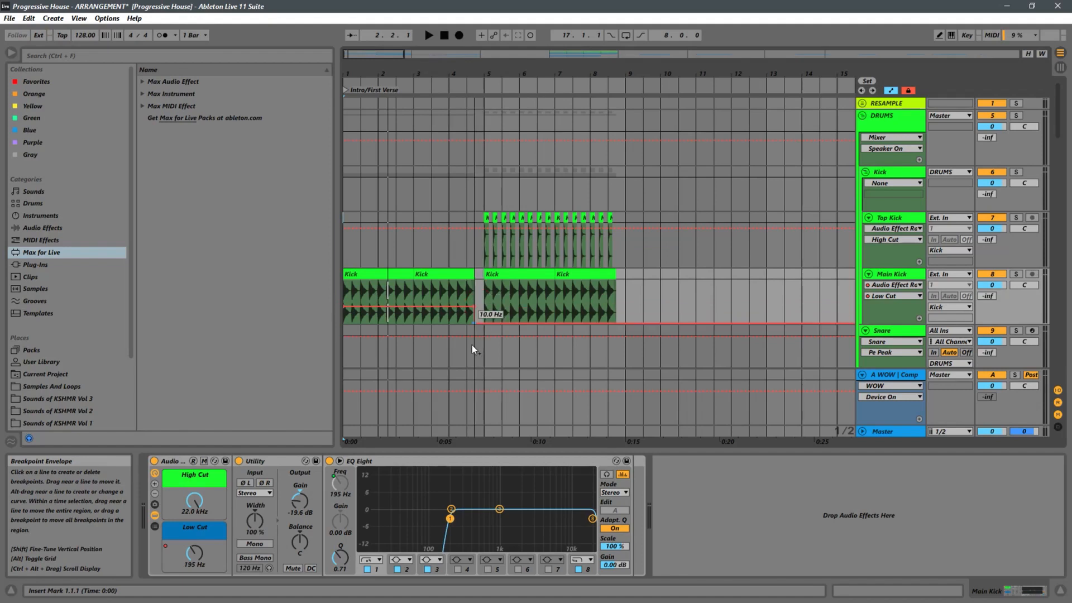
Play the intro from bar 1 to check how the low cut affects the Main Kick.
left_click(348, 292)
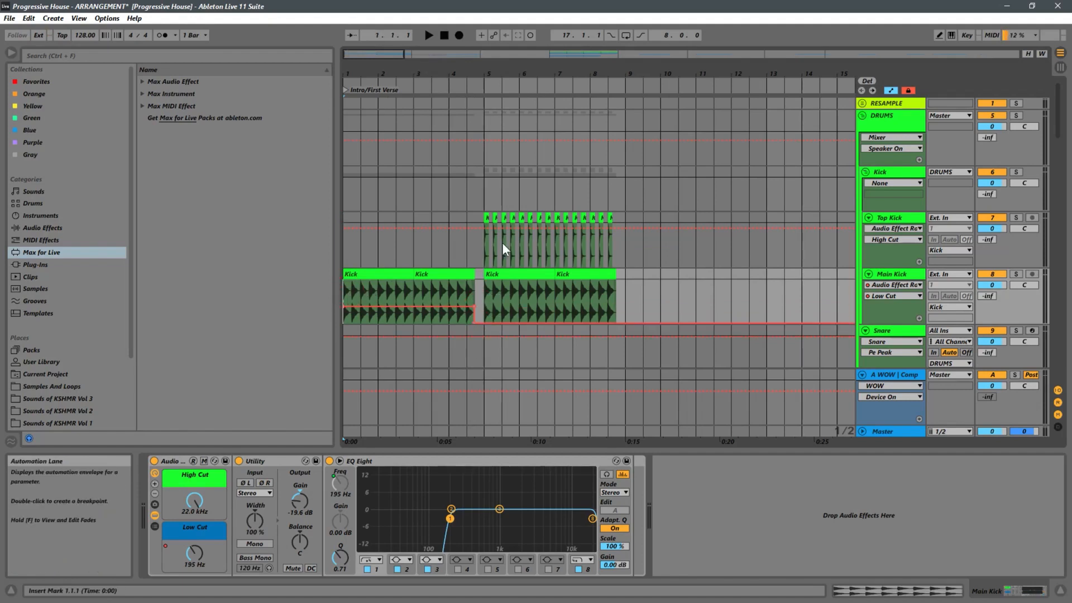
left_click_drag(351, 64, 377, 100)
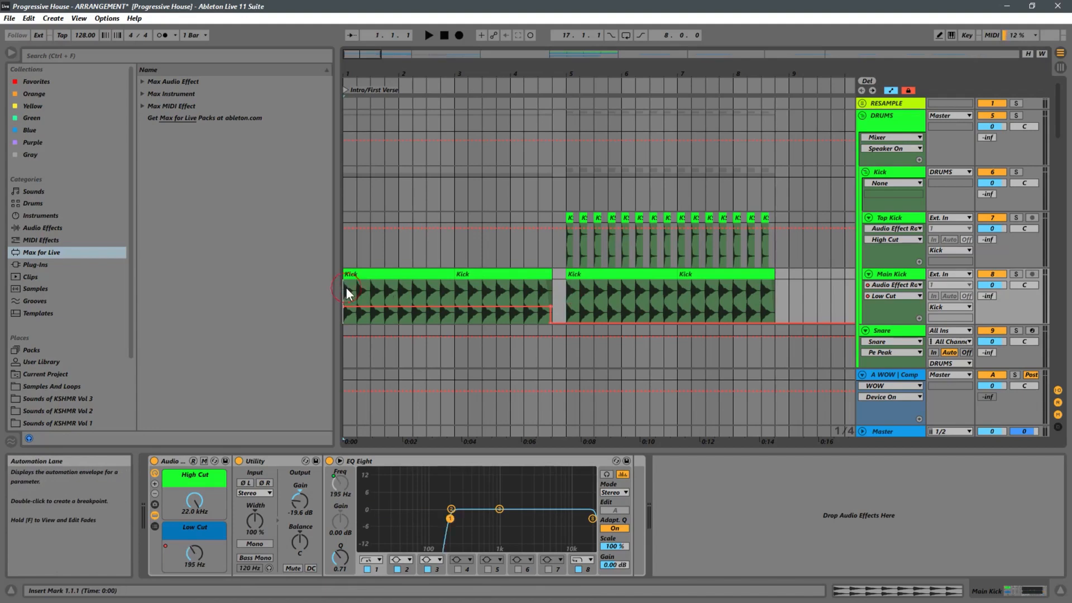
key("space")
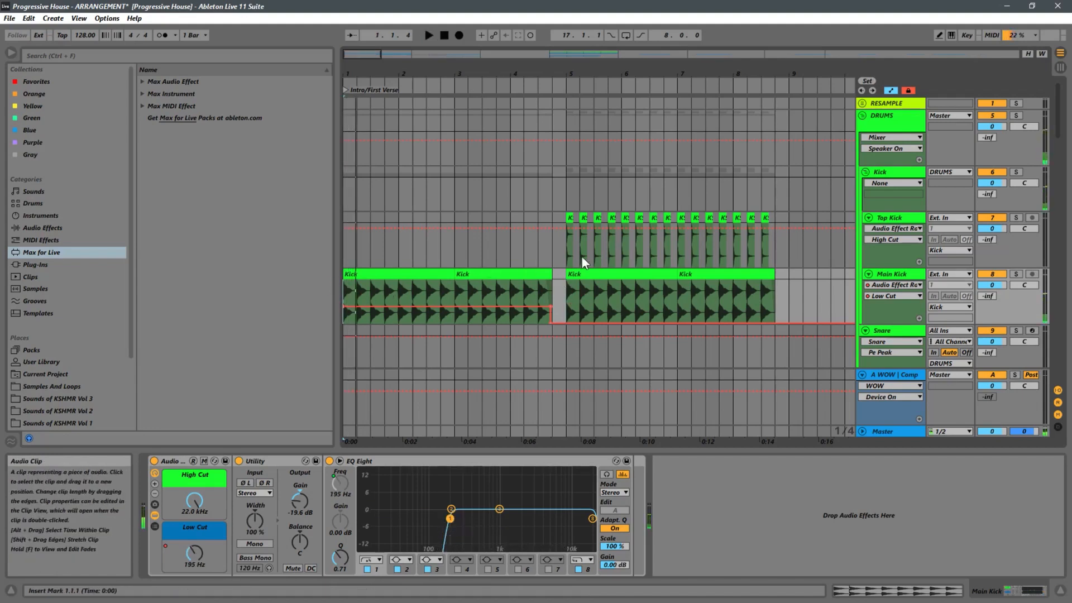
key("space")
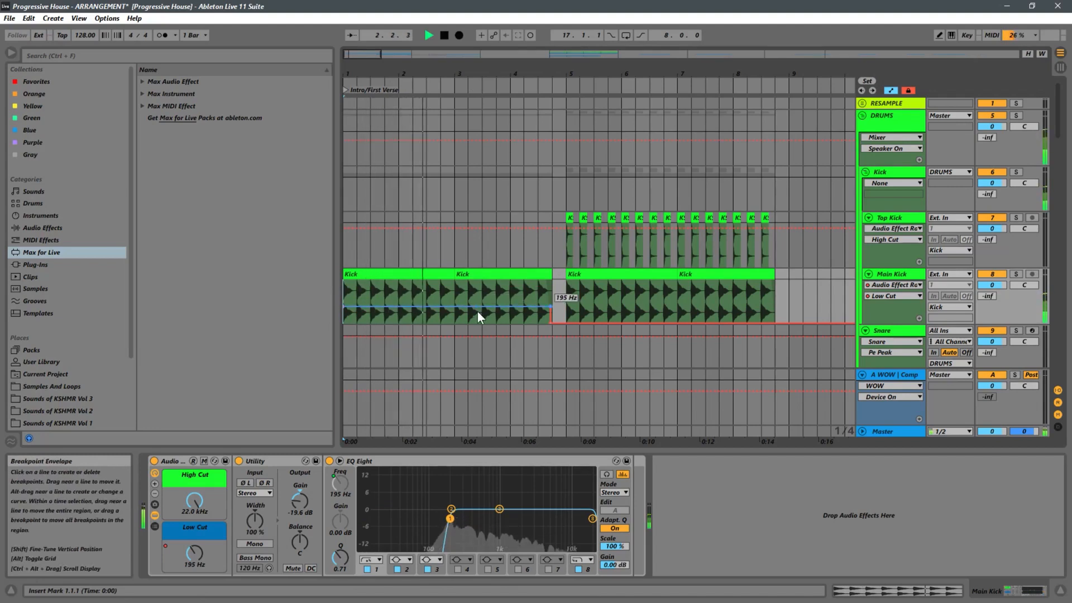
key("space")
Lower the Main Kick's Low Cut automation over the first four bars to 113 Hz and play the intro.
left_click_drag(475, 312, 474, 317)
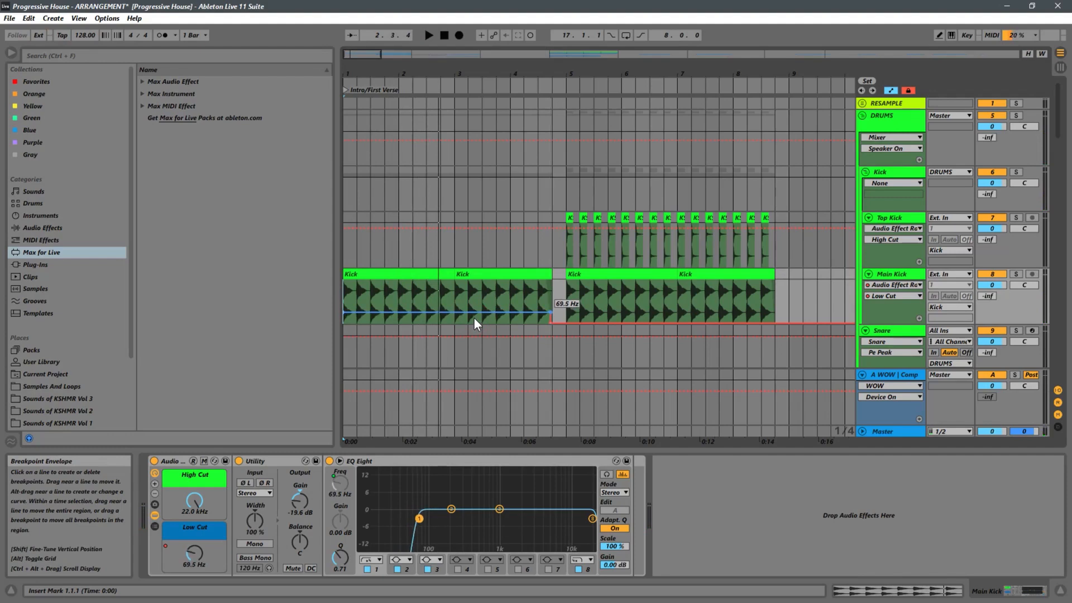
key("space")
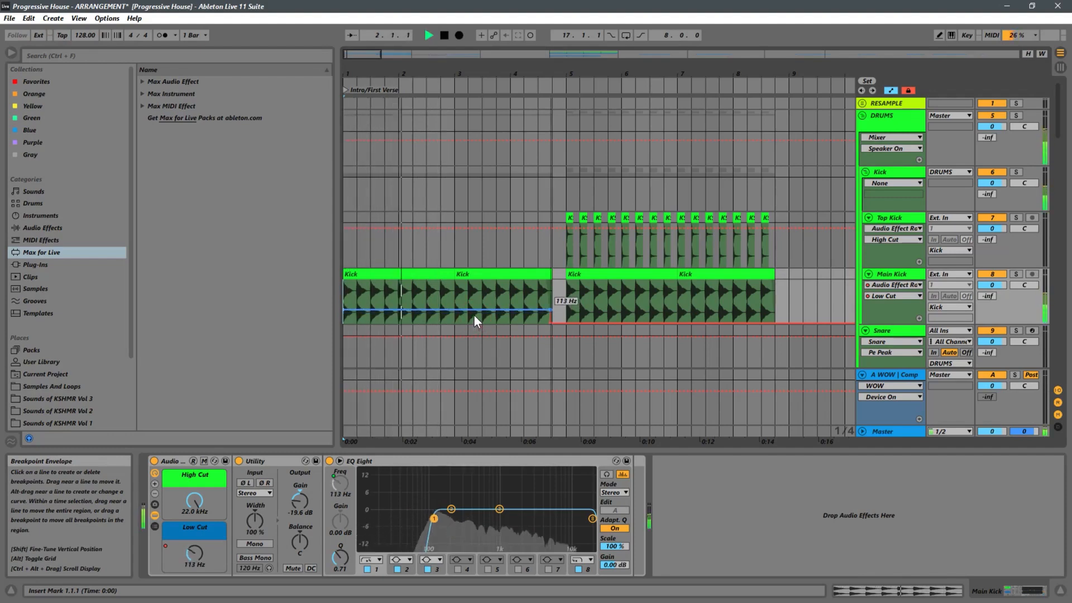
scroll(532, 234, "down", 1)
scroll(533, 233, "right", 5)
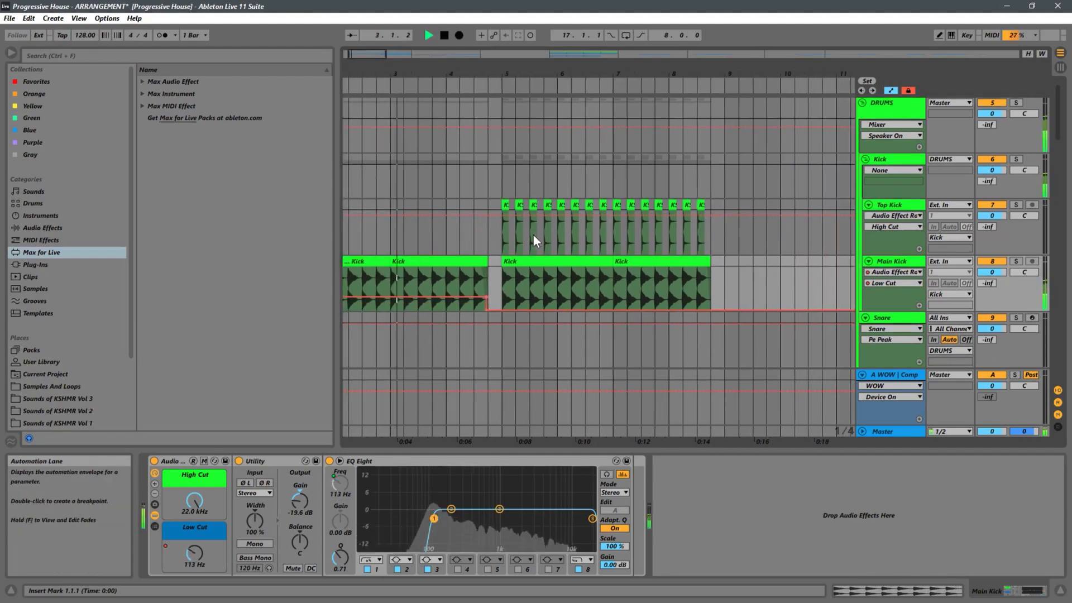
scroll(483, 236, "left", 5)
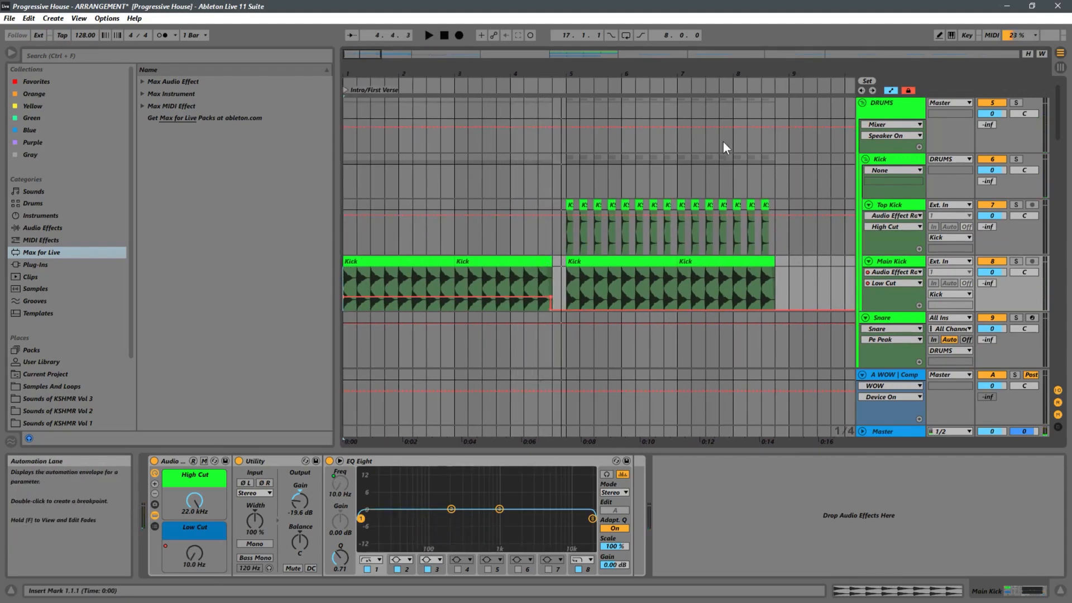
Unlock the automation envelopes and duplicate the Main Kick's bars 1 to 5, including the Low Cut automation, onto bars 5 to 9.
scroll(544, 202, "right", 3)
scroll(541, 198, "down", 2)
scroll(544, 197, "up", 6)
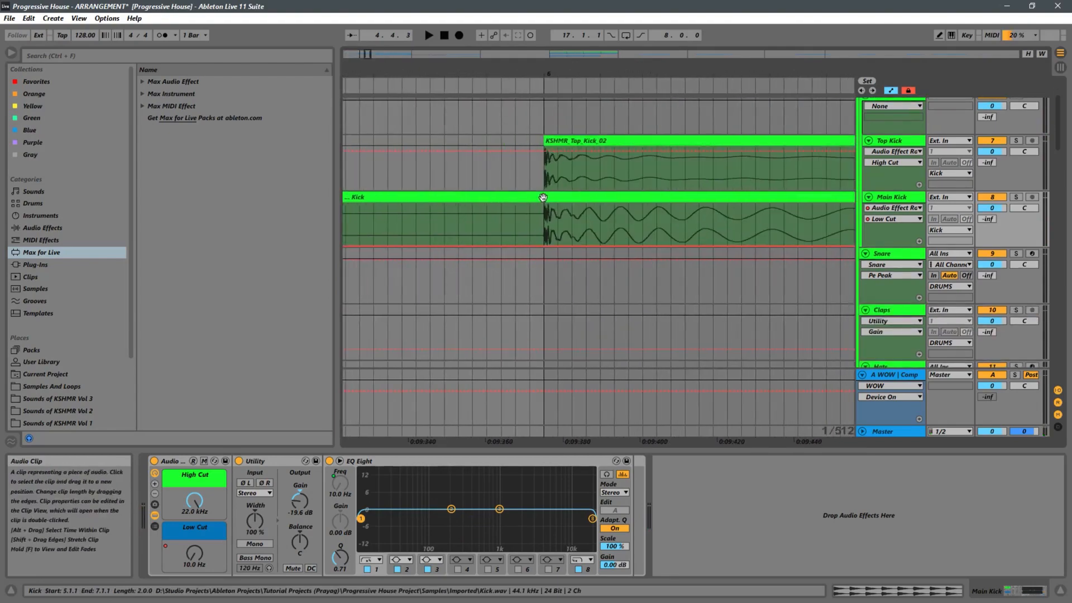
scroll(543, 197, "down", 10)
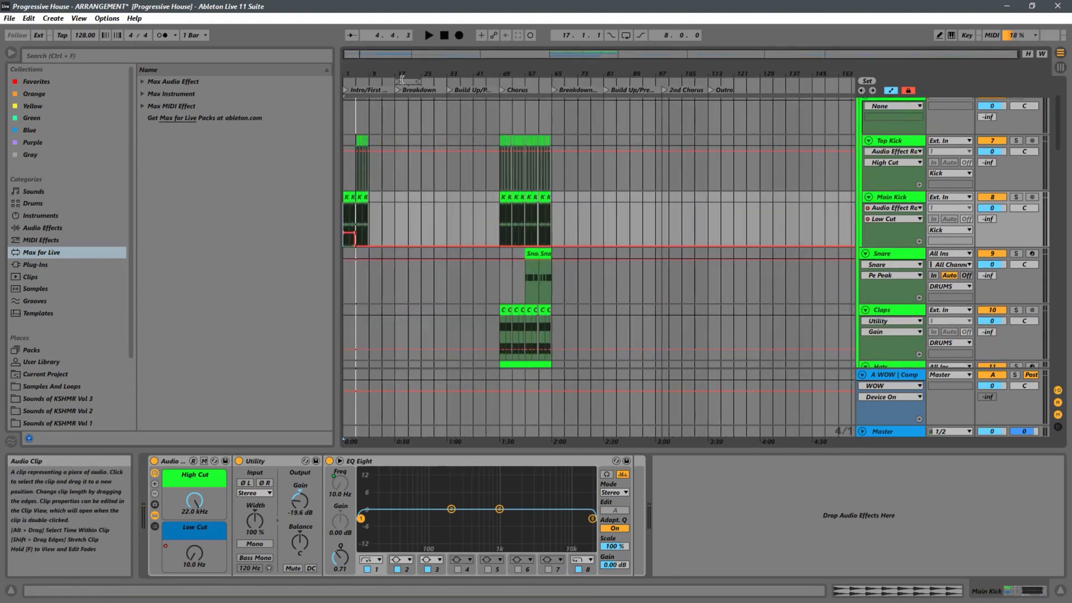
left_click_drag(402, 80, 589, 270)
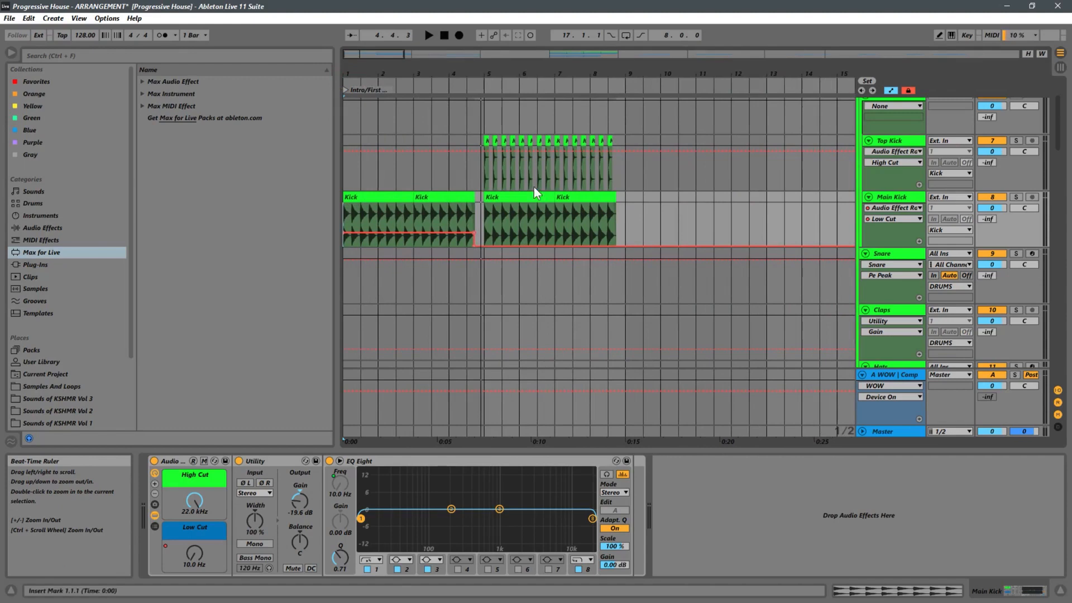
left_click(502, 168)
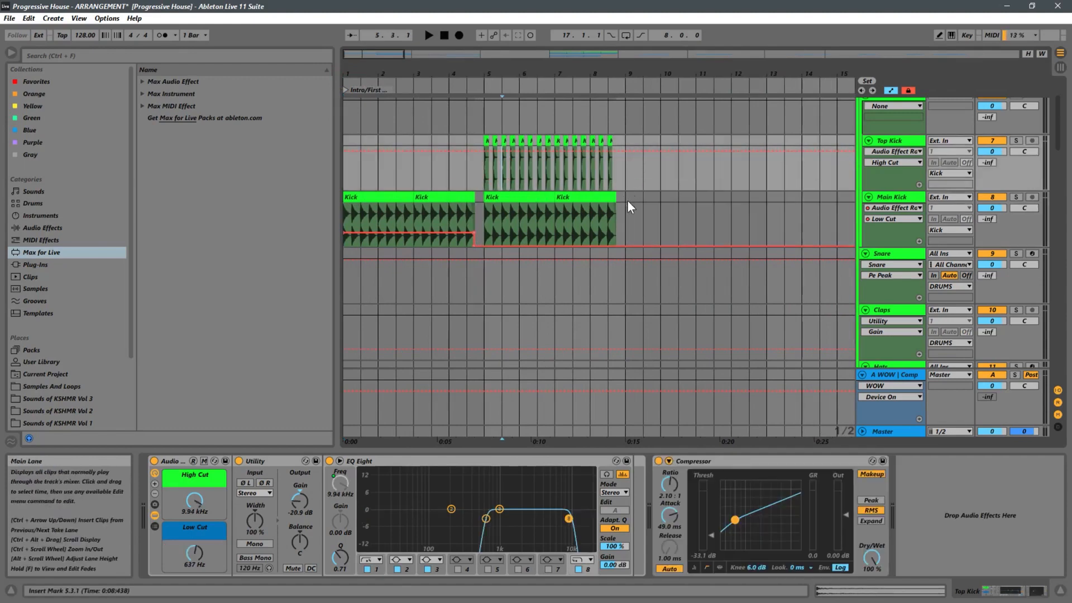
left_click_drag(627, 204, 345, 204)
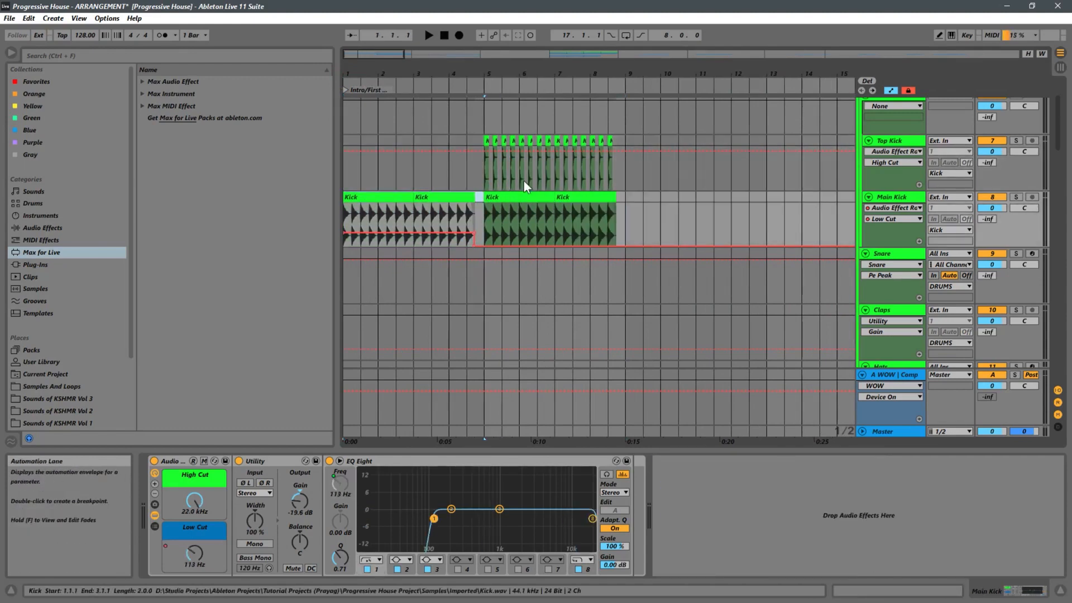
left_click(909, 91)
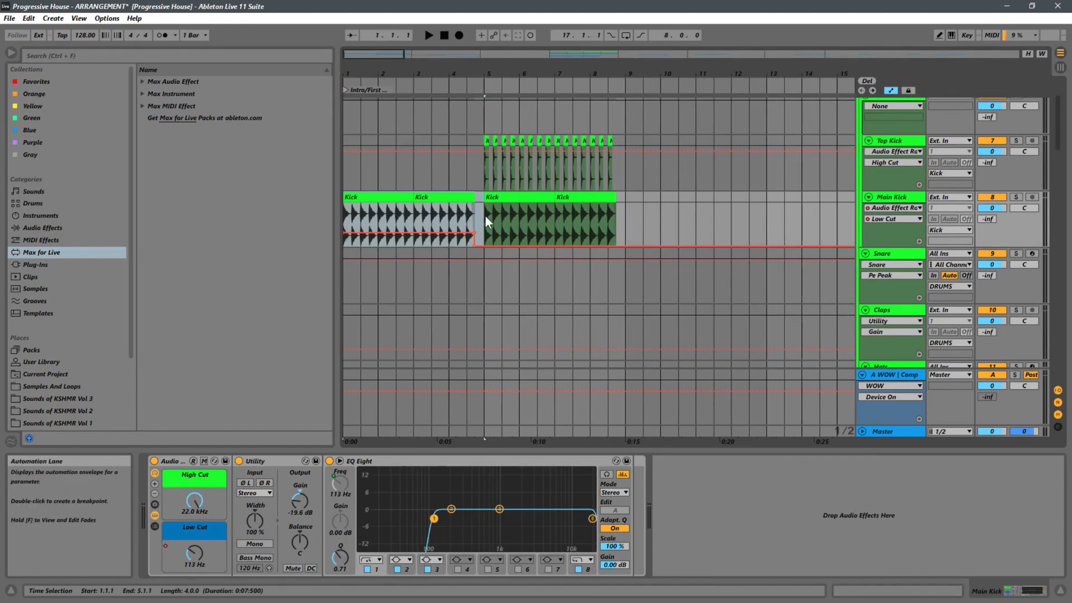
key("ctrl+d")
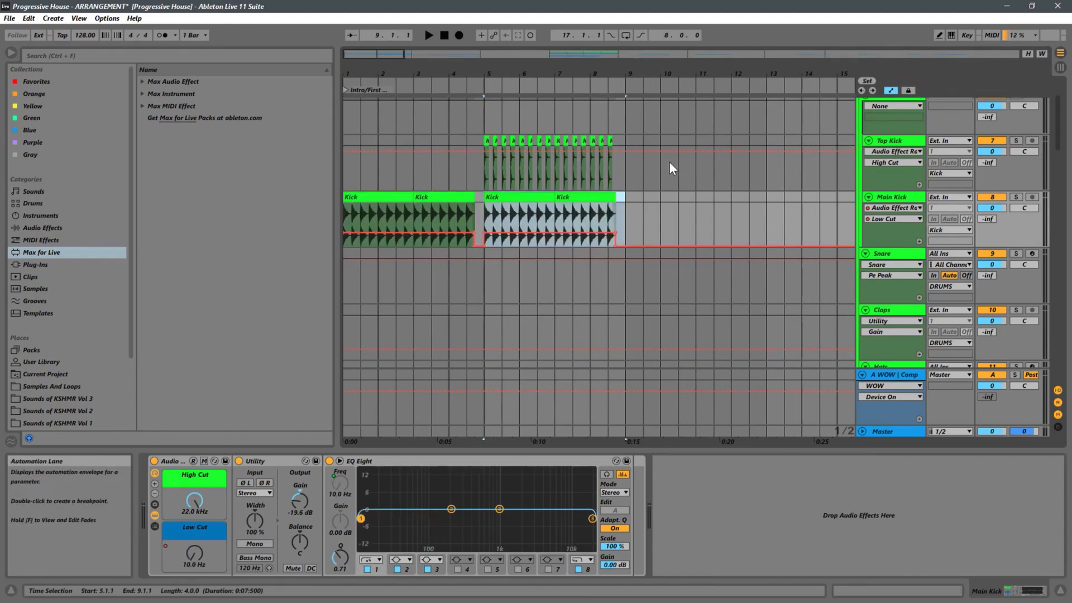
Duplicate the Top Kick clips from bars 5 to 9 onto bars 9 to 13.
left_click_drag(626, 165, 480, 110)
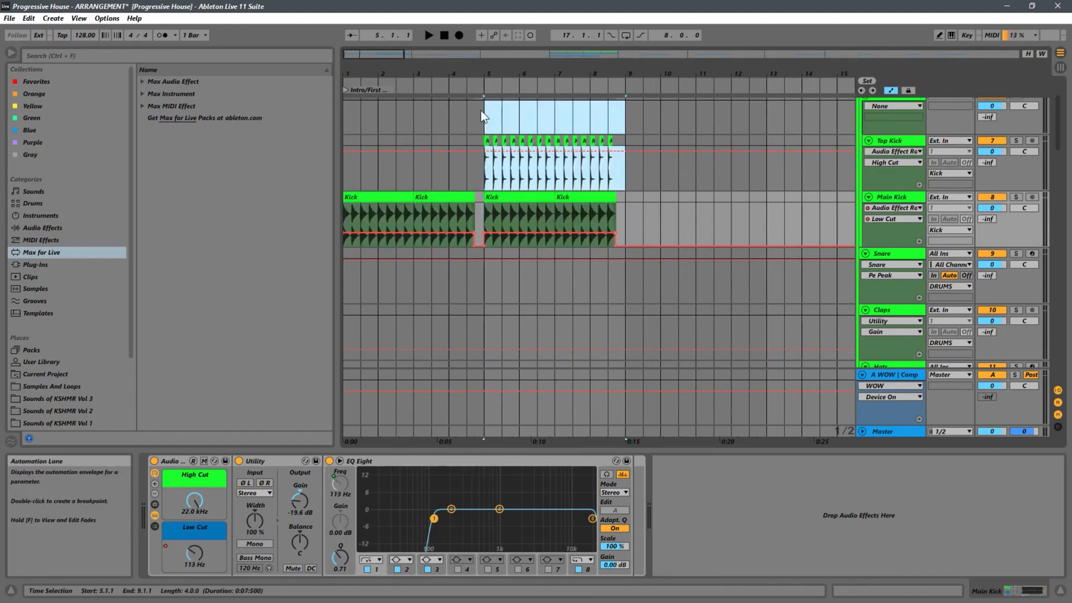
left_click(480, 141)
key("ctrl+d")
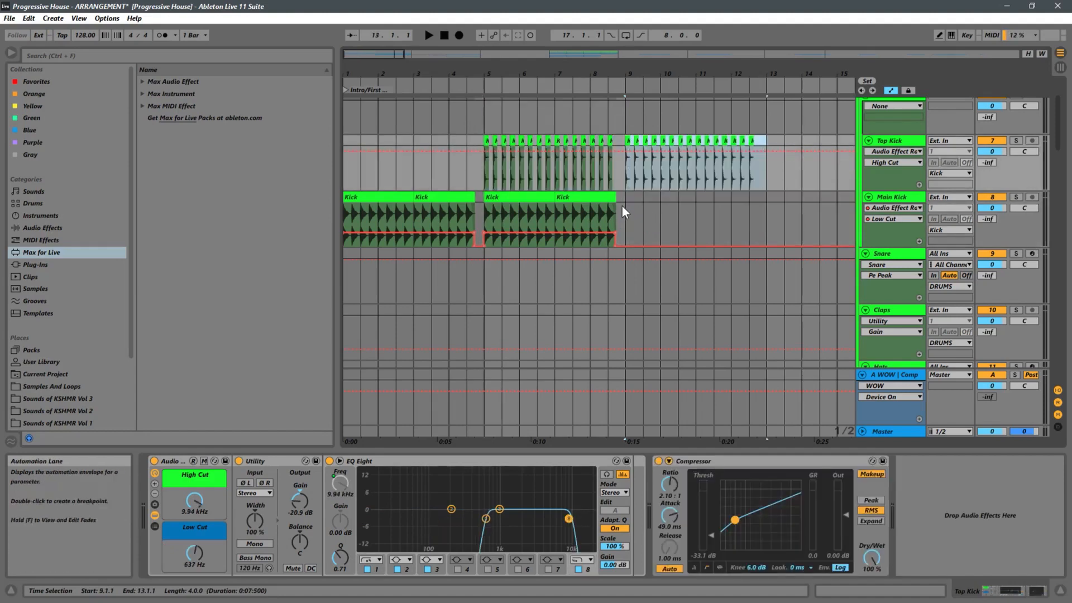
Duplicate the Main Kick's bars 5 to 9 onto bars 9 to 13 and hold its Low Cut automation at 113 Hz across the gap before bar 9.
left_click_drag(622, 207, 486, 206)
left_click(486, 197)
key("ctrl+d")
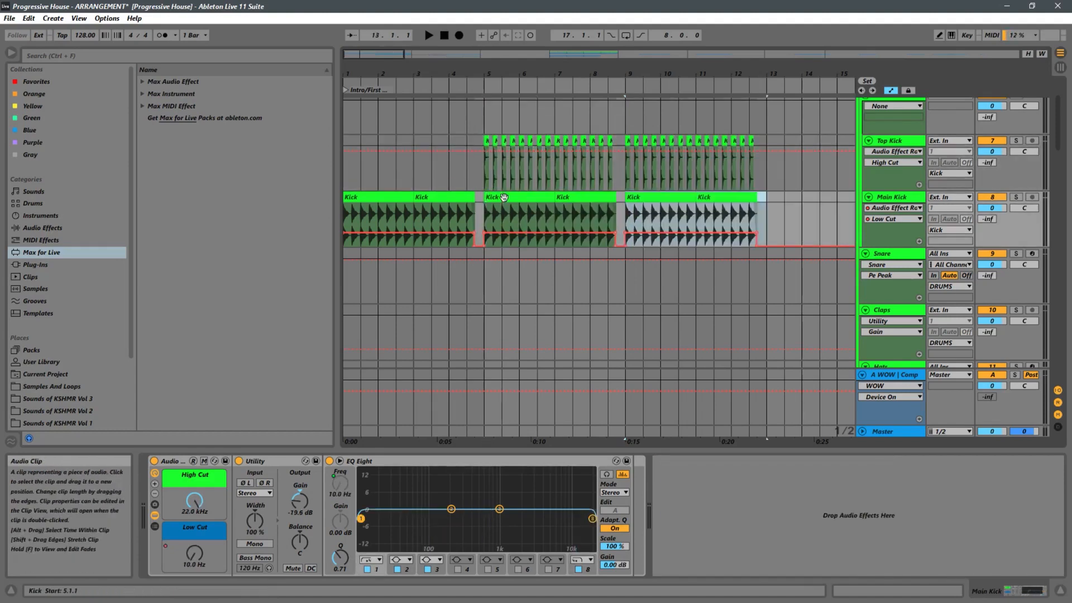
left_click(615, 245)
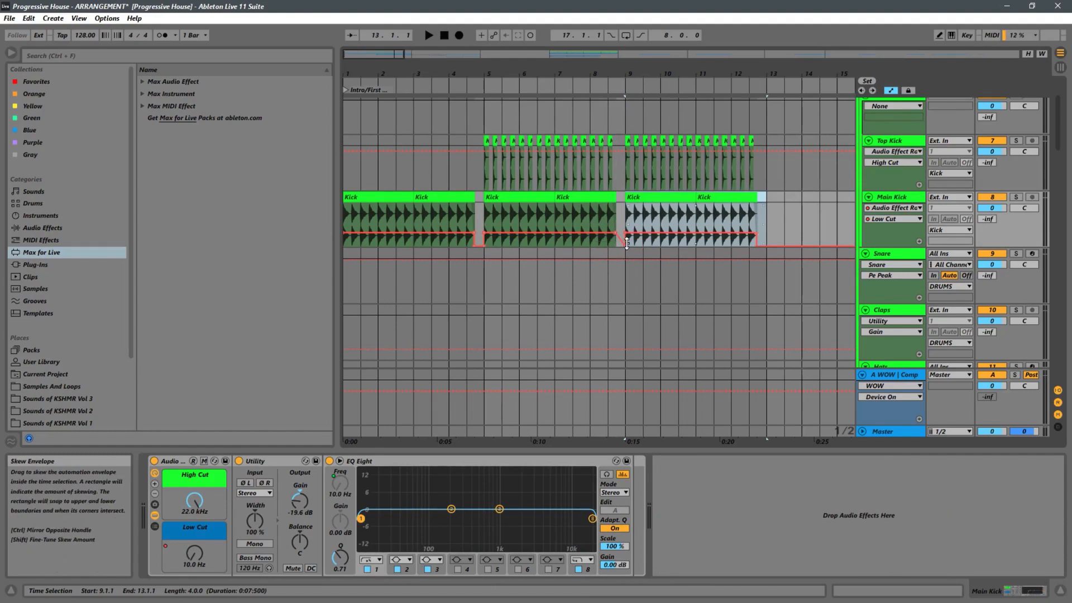
left_click(624, 244)
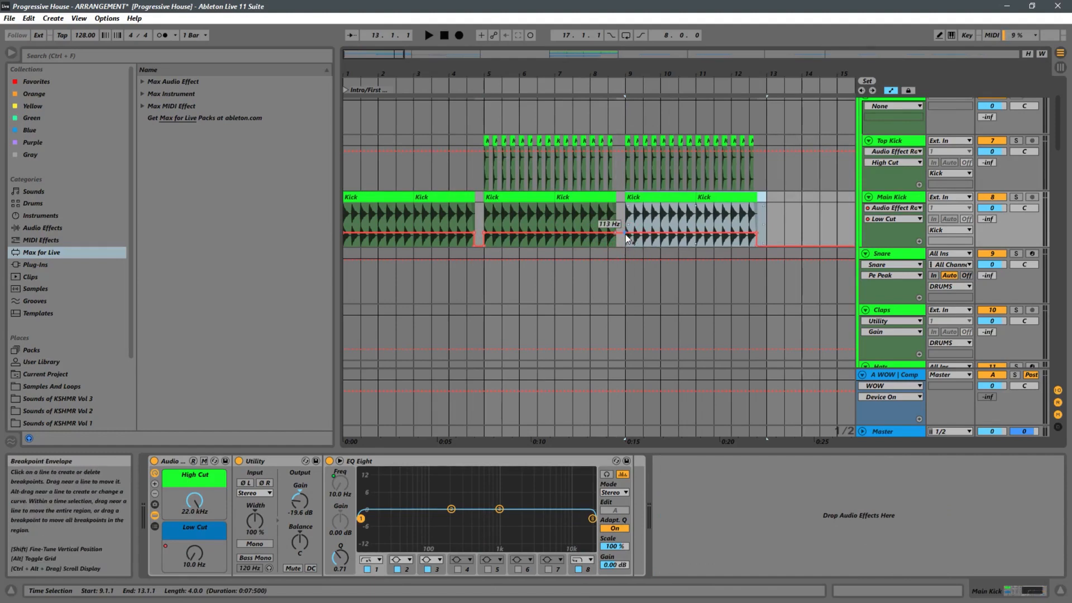
Play the whole intro from bar 1 to check the duplicated kicks.
key("w")
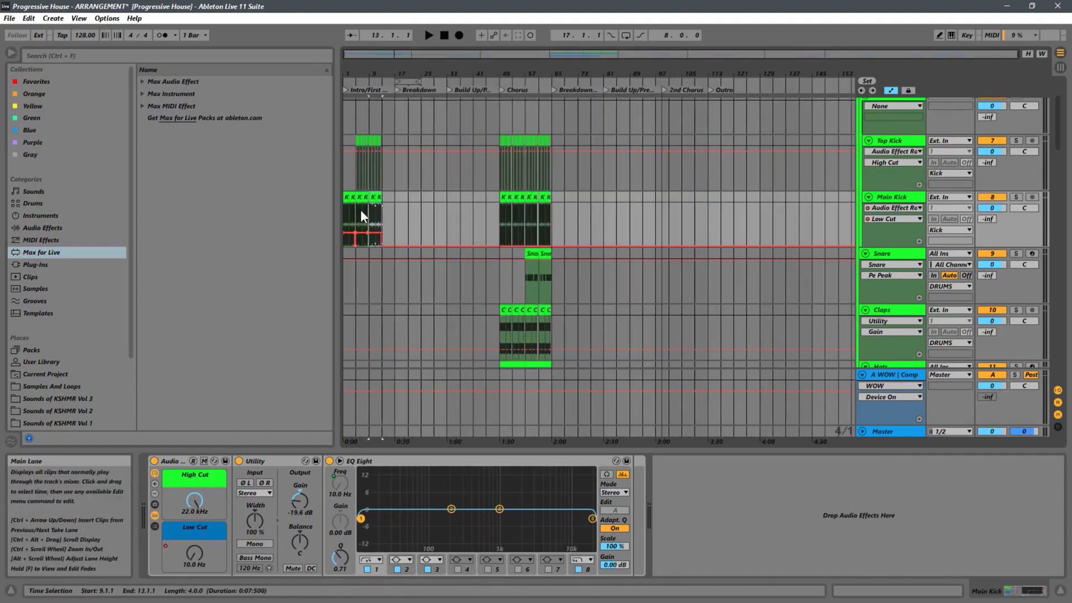
left_click(346, 209)
key("space")
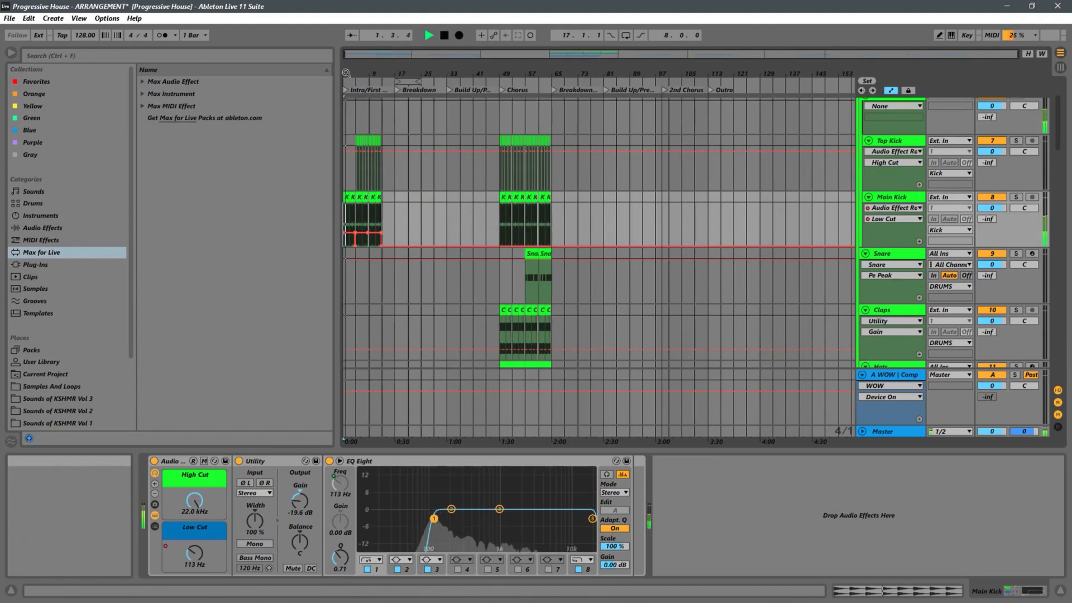
Duplicate both the Top Kick and Main Kick clips from bars 9 to 13 onto bars 13 to 17.
left_click_drag(346, 74, 346, 146)
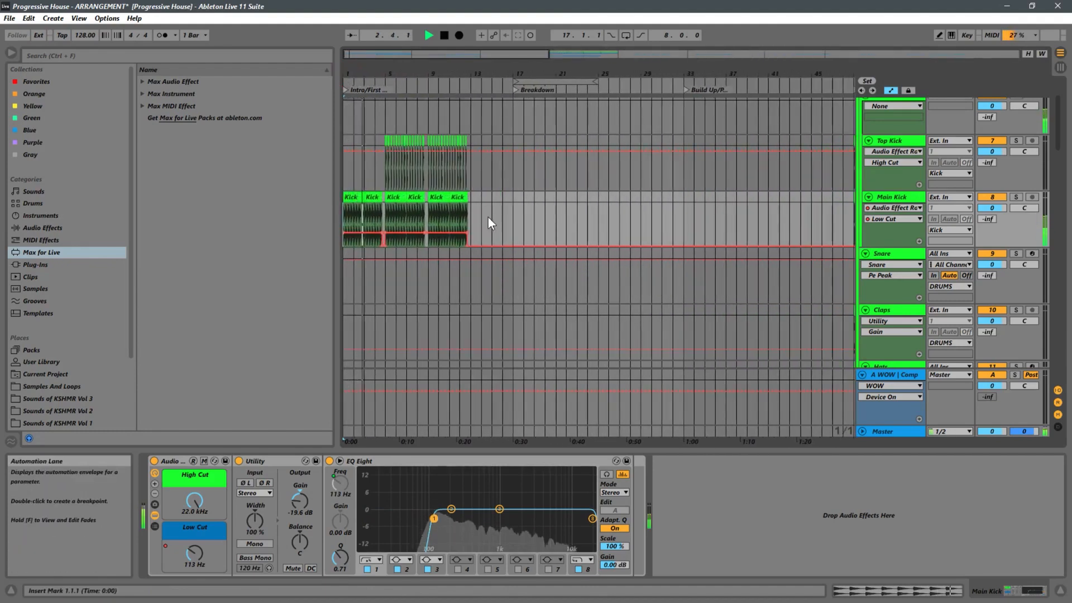
left_click_drag(469, 207, 427, 143)
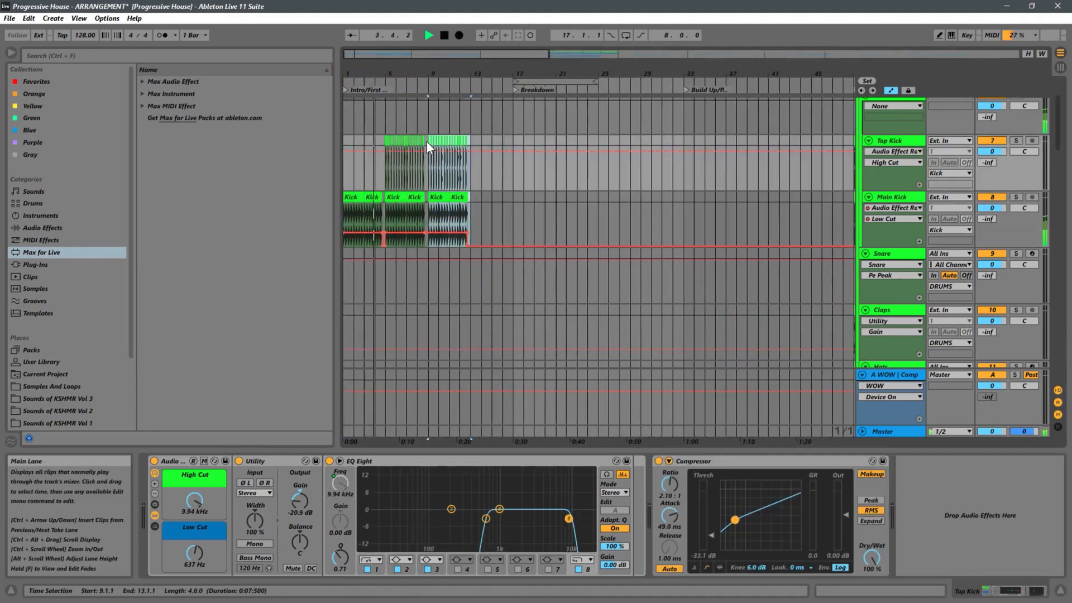
key("ctrl+d")
Bring the Main Kick's Low Cut automation down to 10 Hz from just after bar 9 through bar 17, and play the intro from bar 1.
left_click_drag(470, 233, 431, 258)
left_click(468, 233)
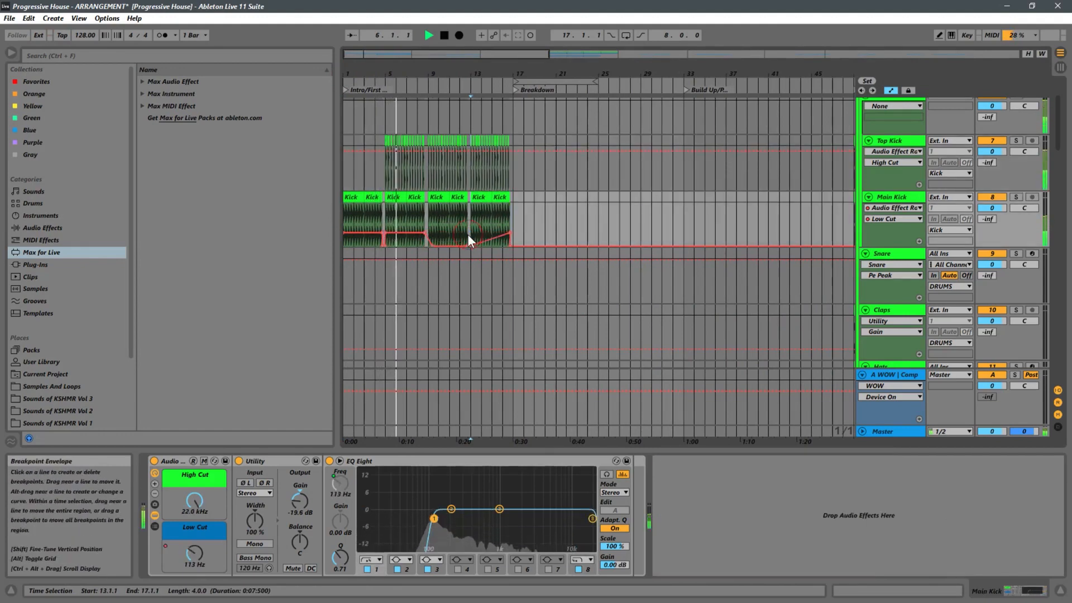
left_click(508, 232)
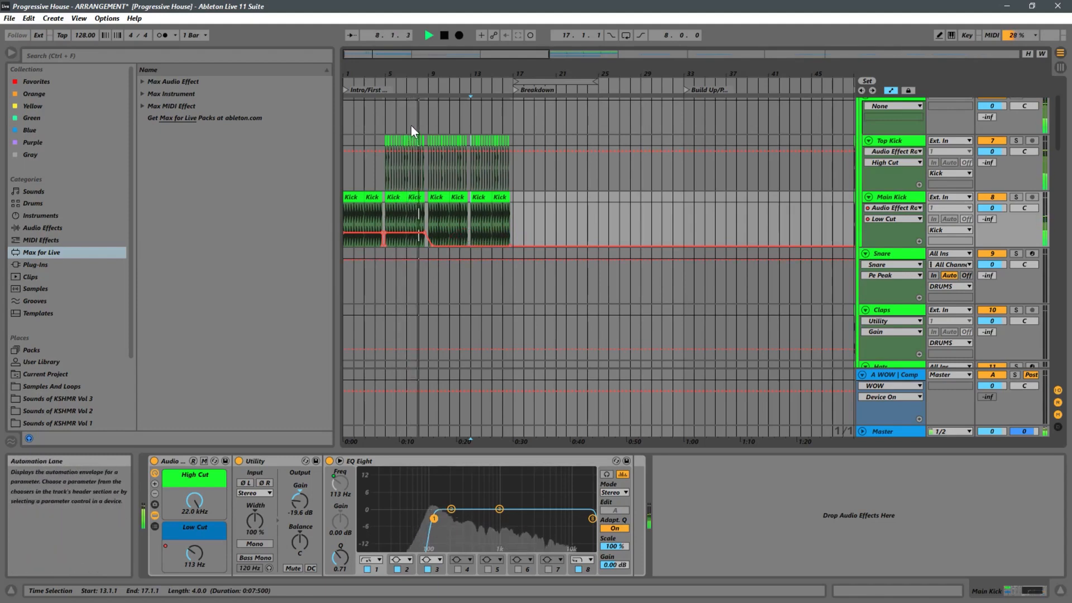
left_click_drag(431, 70, 614, 77)
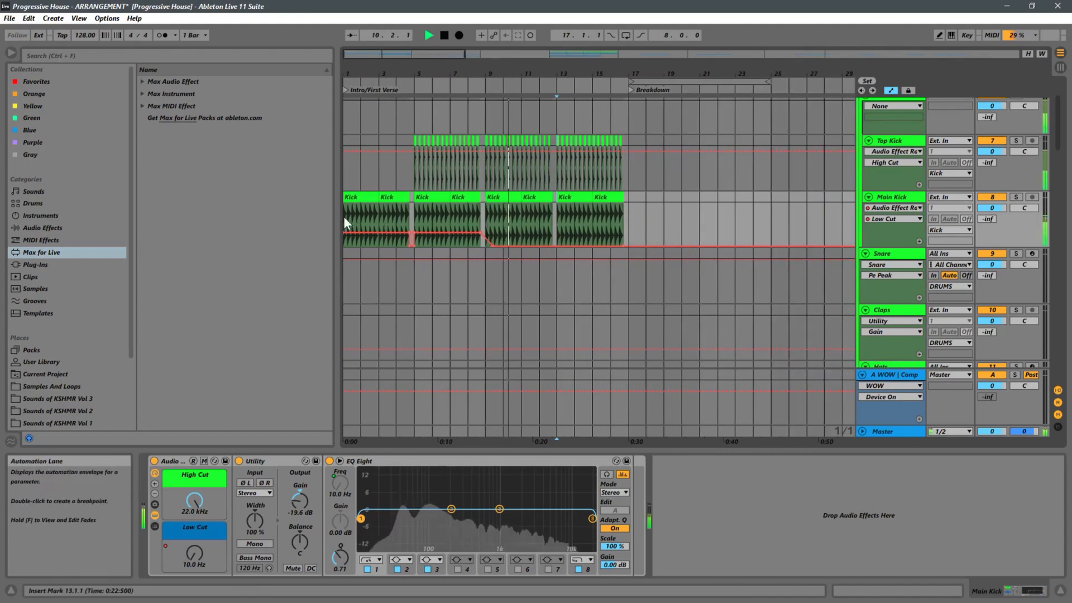
left_click(345, 216)
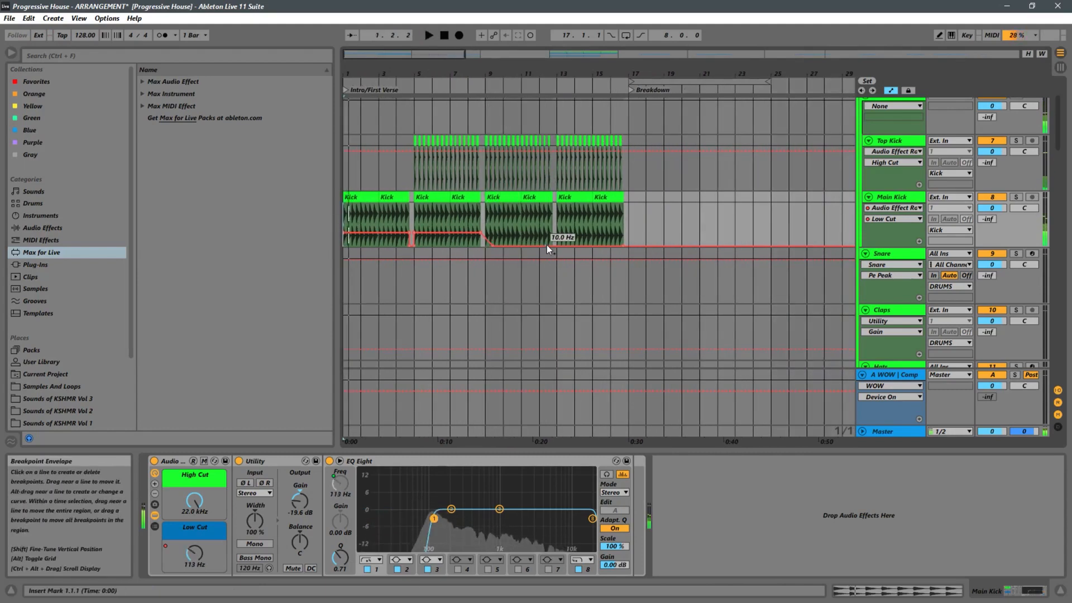
Copy bars 49 to 53 of the Fills track from the chorus and paste them onto bars 13 to 17 of the intro.
scroll(548, 245, "down", 8)
key("w")
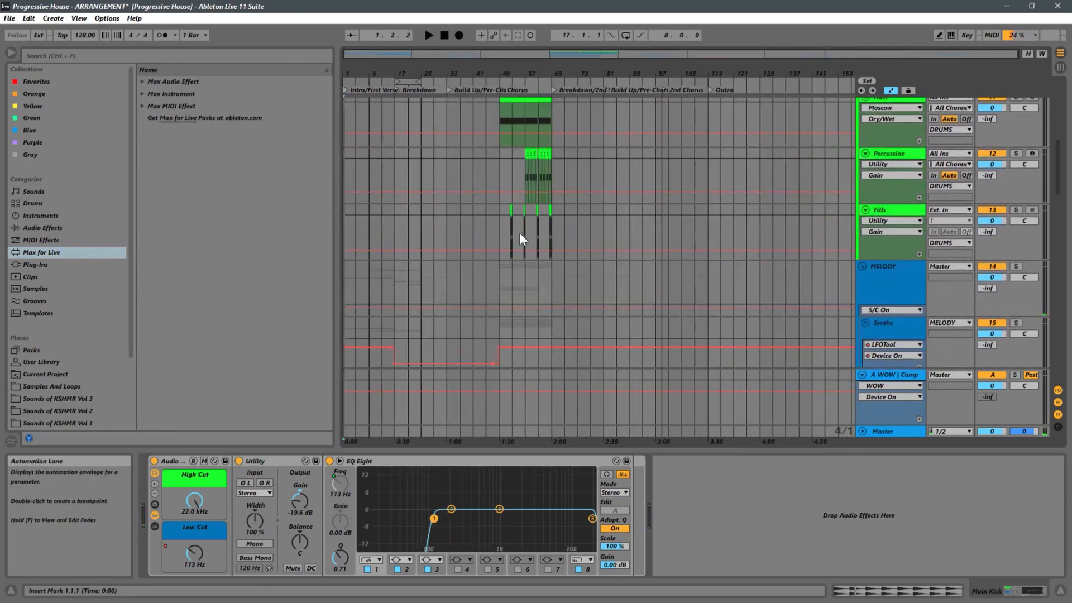
left_click(502, 214)
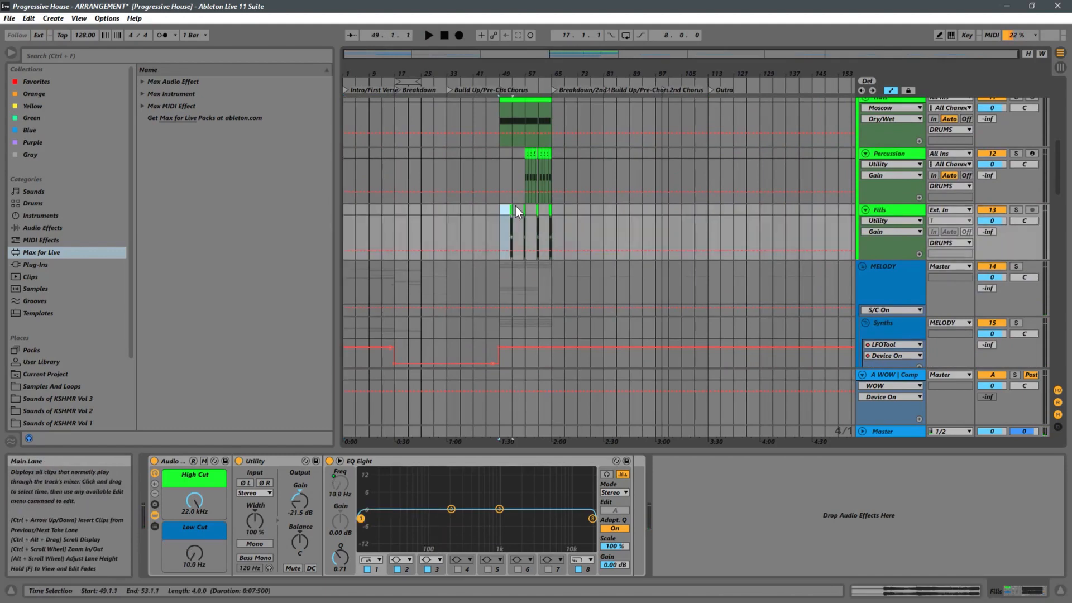
left_click(344, 212)
left_click(382, 211)
key("ctrl+v")
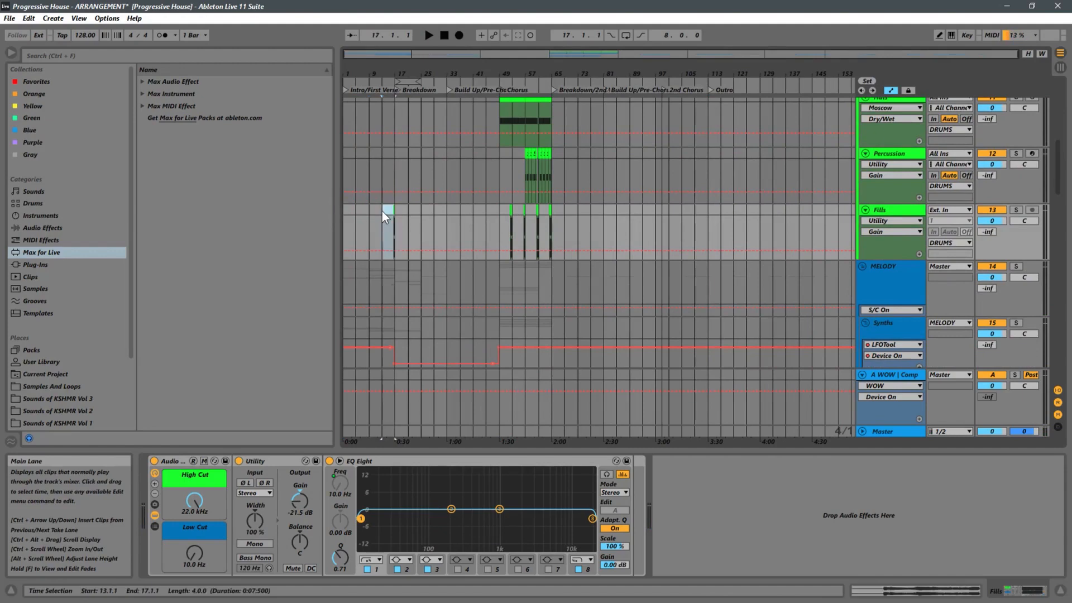
Play from bar 13 to check the pasted fill leading into the breakdown against the kick tracks.
left_click(381, 211)
key("space")
left_click_drag(409, 74, 556, 198)
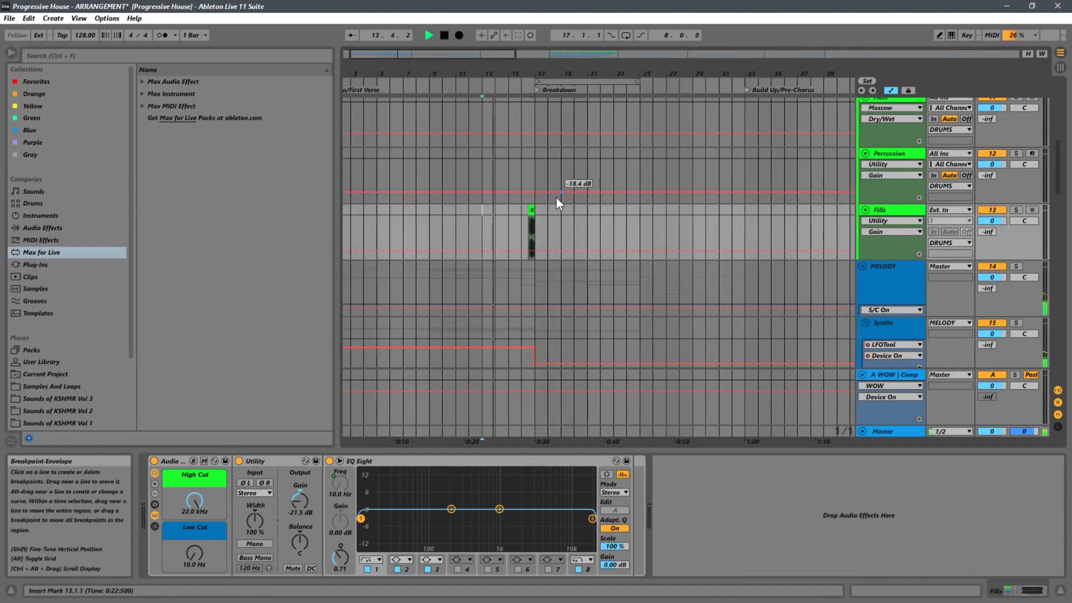
scroll(548, 198, "up", 5)
scroll(547, 198, "down", 3)
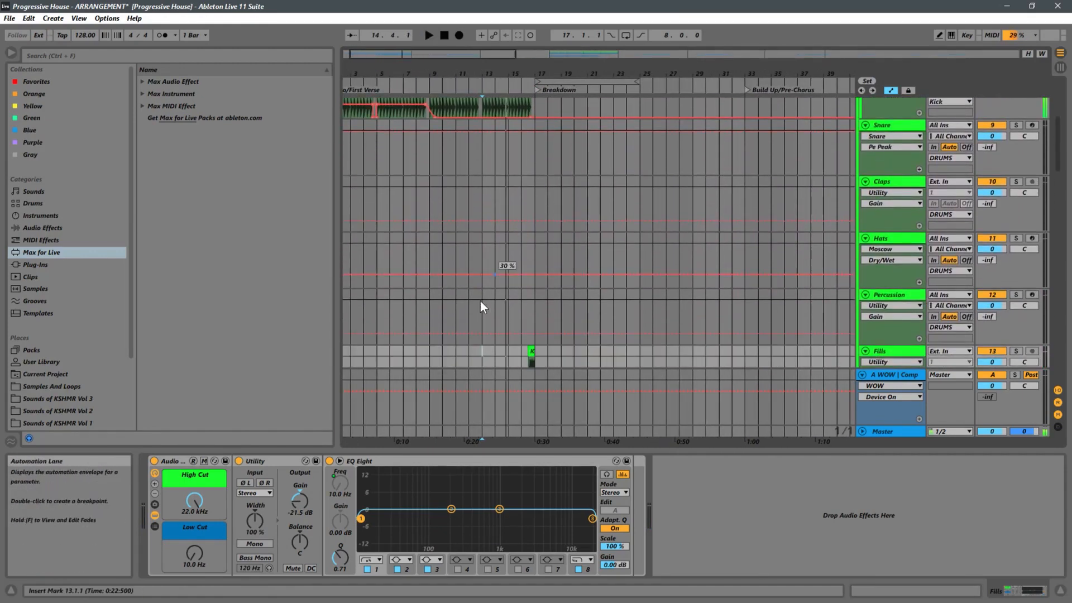
scroll(424, 341, "down", 2)
left_click(403, 307)
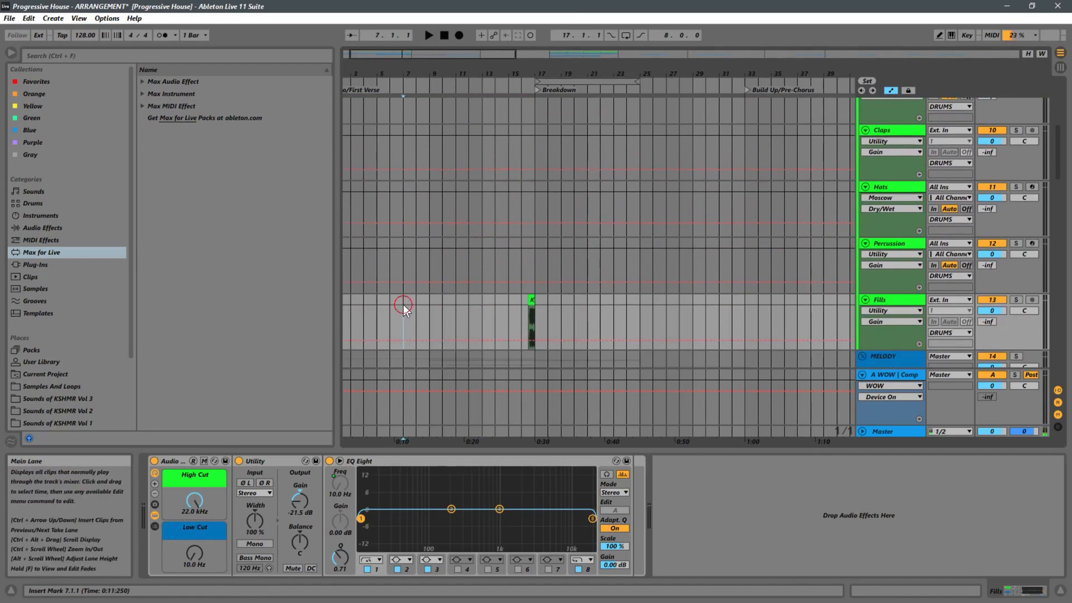
key("ctrl+v")
key("ctrl+z")
Paste the copied fill section onto bars 5 to 9 of the Fills track and play it from bar 8.
left_click(381, 309)
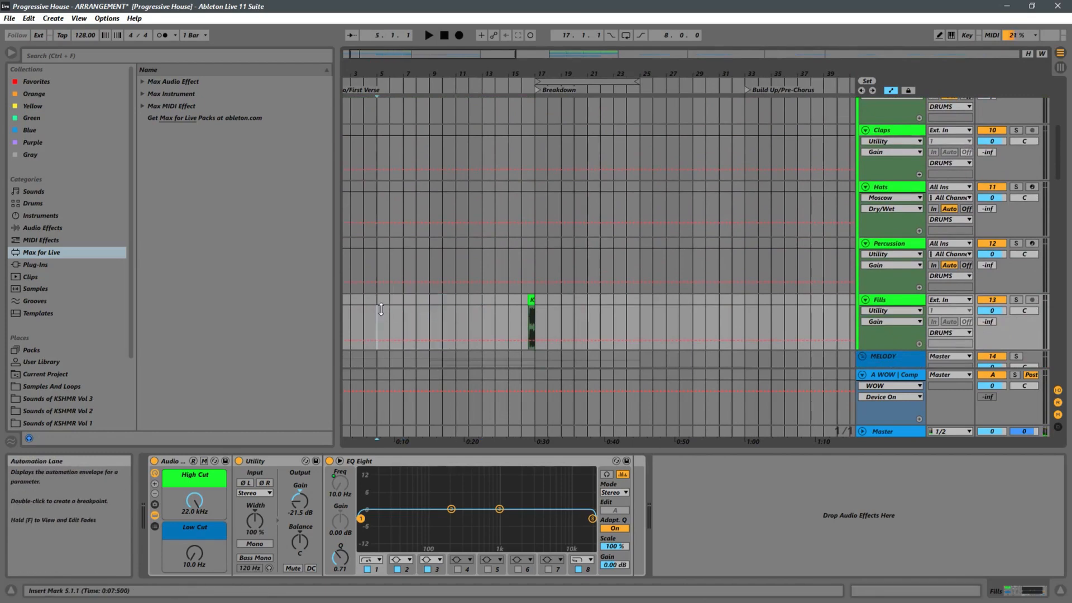
key("ctrl+v")
key("space")
left_click(412, 309)
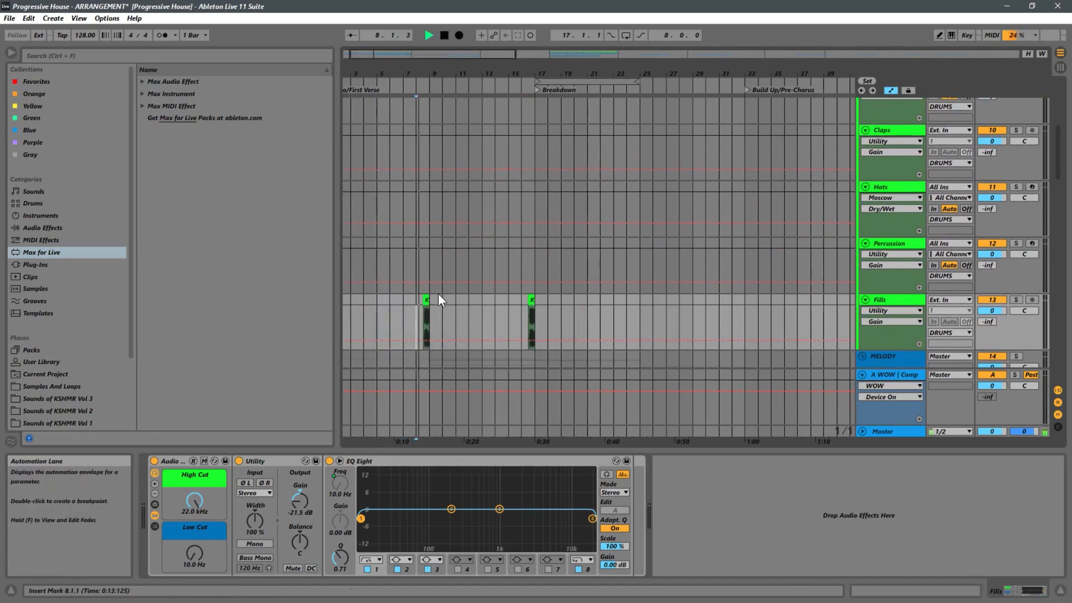
scroll(446, 254, "down", 1)
scroll(445, 254, "up", 1)
scroll(446, 254, "up", 2)
scroll(445, 254, "down", 3)
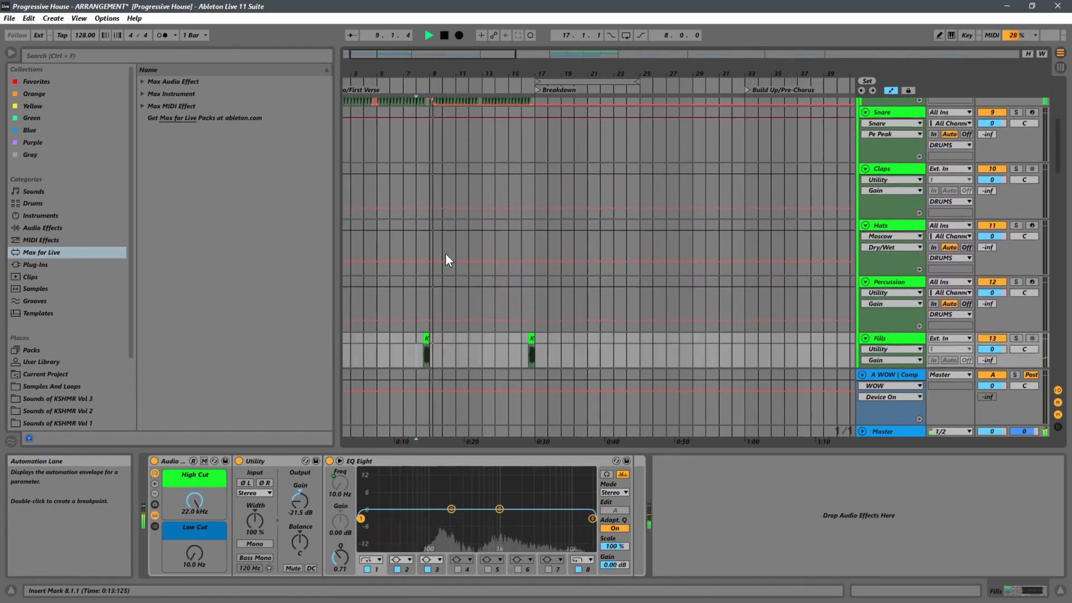
Trim the start of the fill clip before bar 9 to 8.4.1 and play the transition from 8.3.1.
left_click_drag(432, 74, 547, 215)
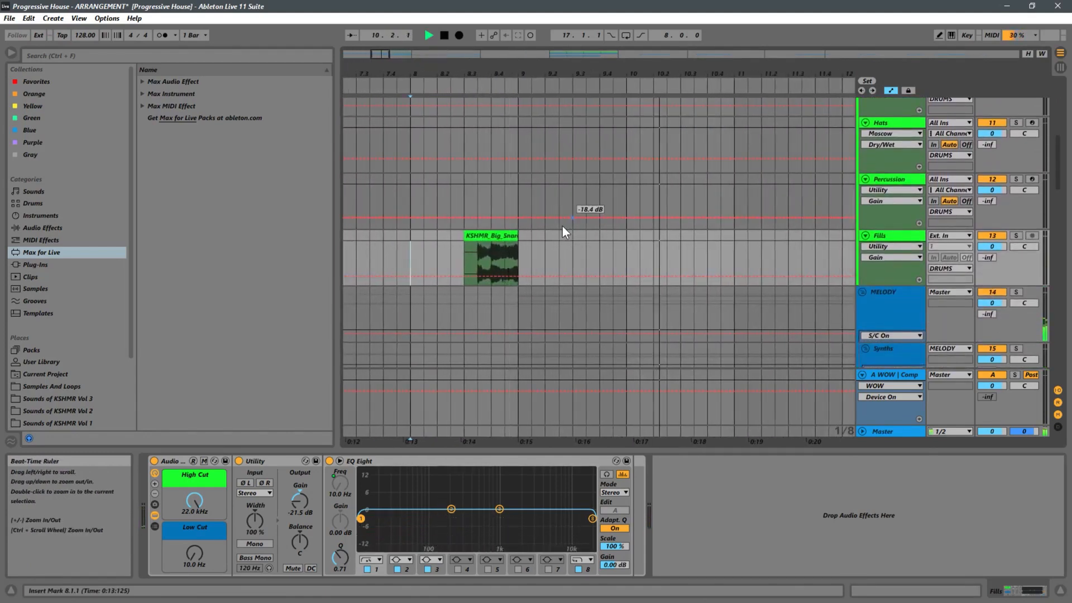
key("space")
left_click_drag(466, 237, 486, 237)
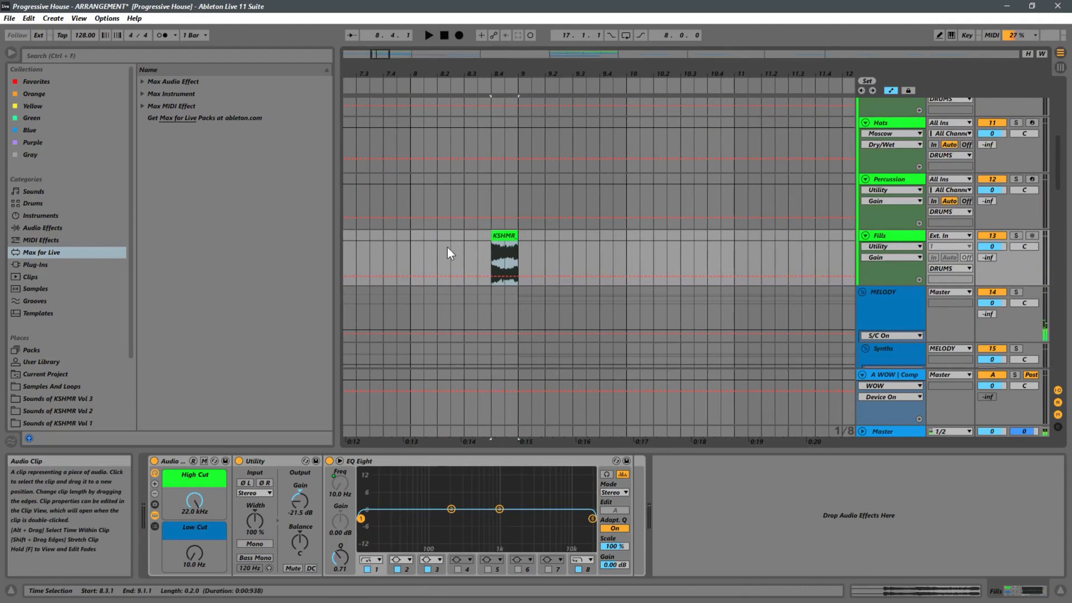
left_click(468, 246)
key("space")
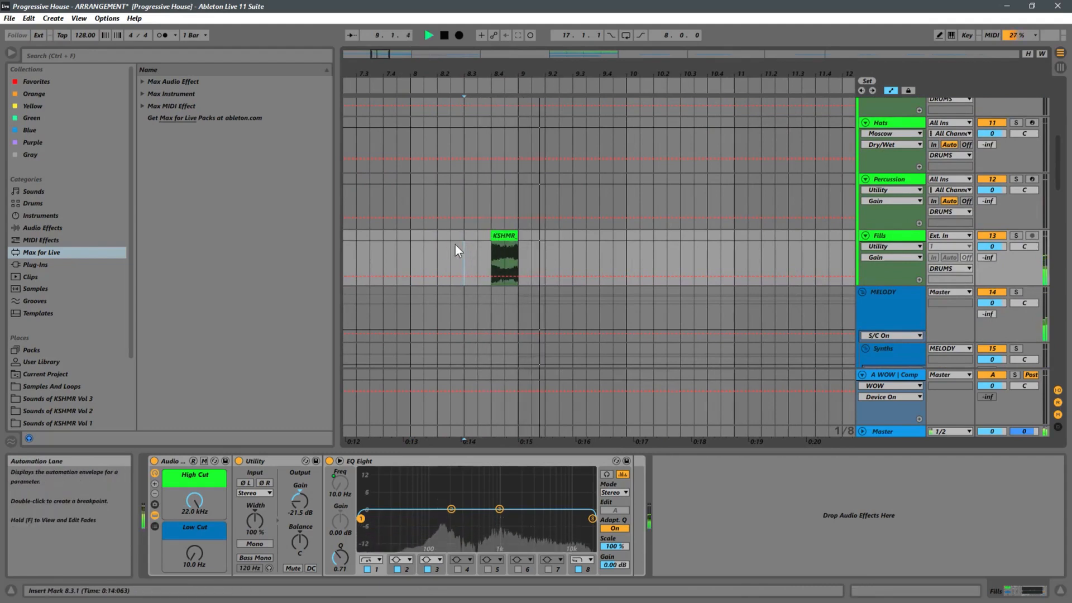
Listen on through the second half of the intro while reviewing the fills and kick clips up to the breakdown.
left_click(395, 246)
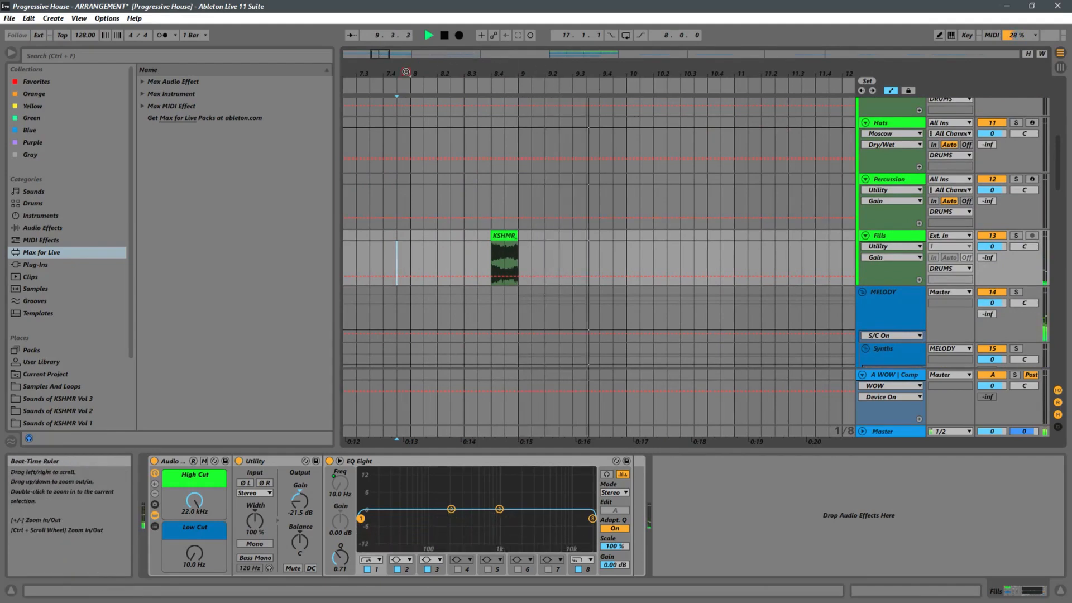
left_click_drag(435, 74, 509, 4)
scroll(524, 154, "down", 5)
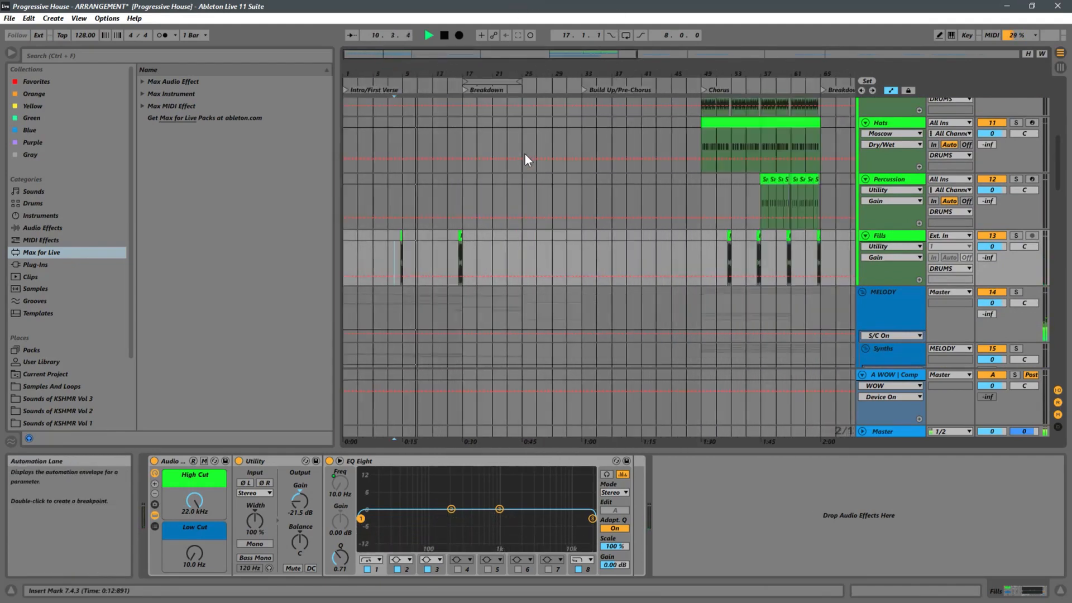
scroll(483, 186, "up", 3)
scroll(459, 174, "down", 3)
scroll(459, 174, "down", 3)
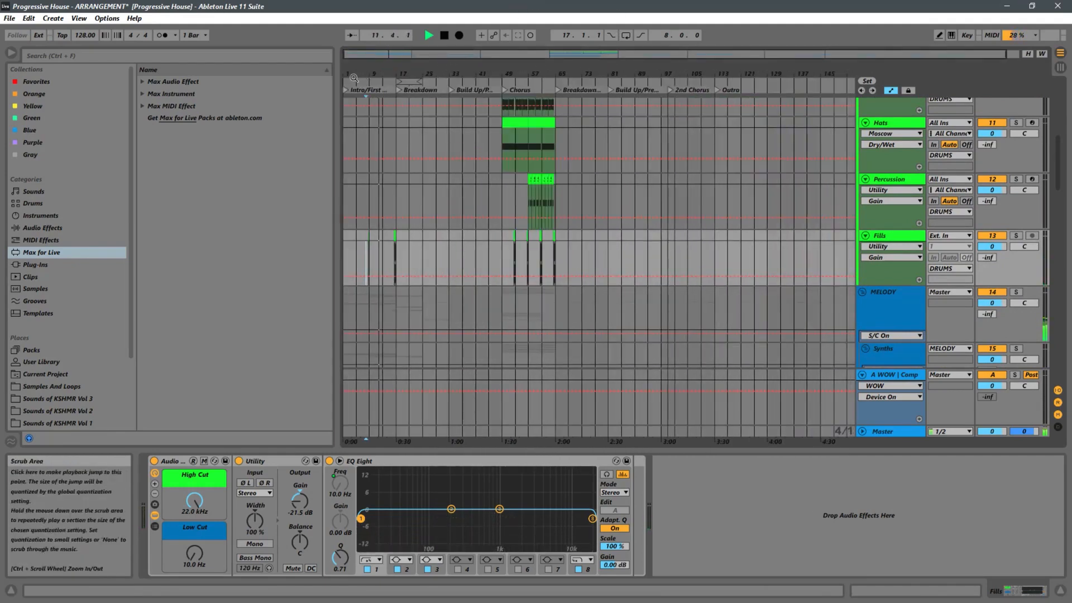
left_click_drag(364, 74, 272, 172)
left_click_drag(390, 63, 451, 136)
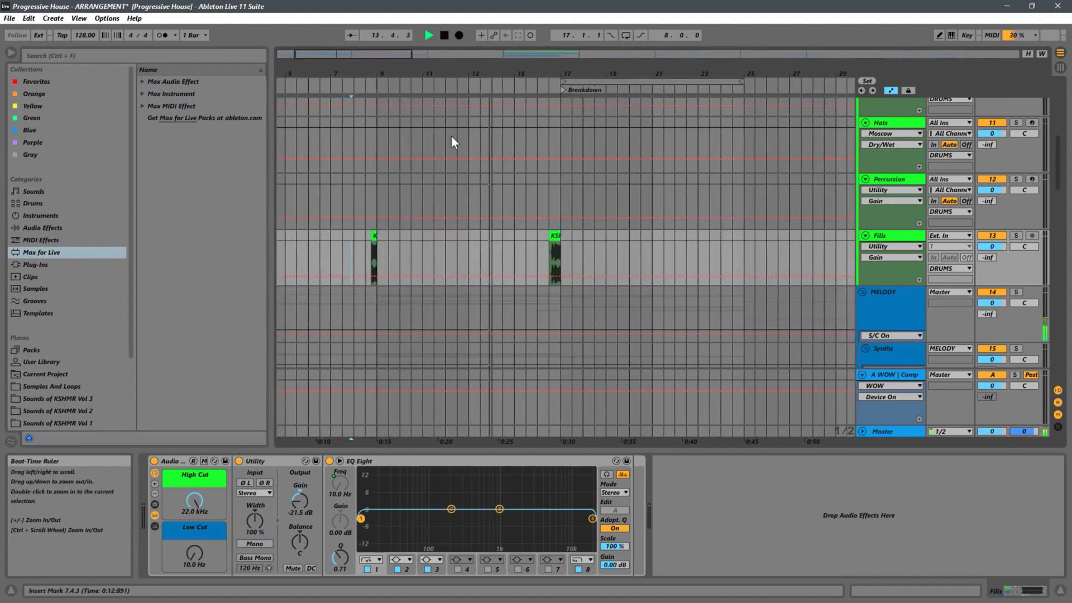
scroll(410, 249, "up", 5)
scroll(405, 243, "up", 4)
key("space")
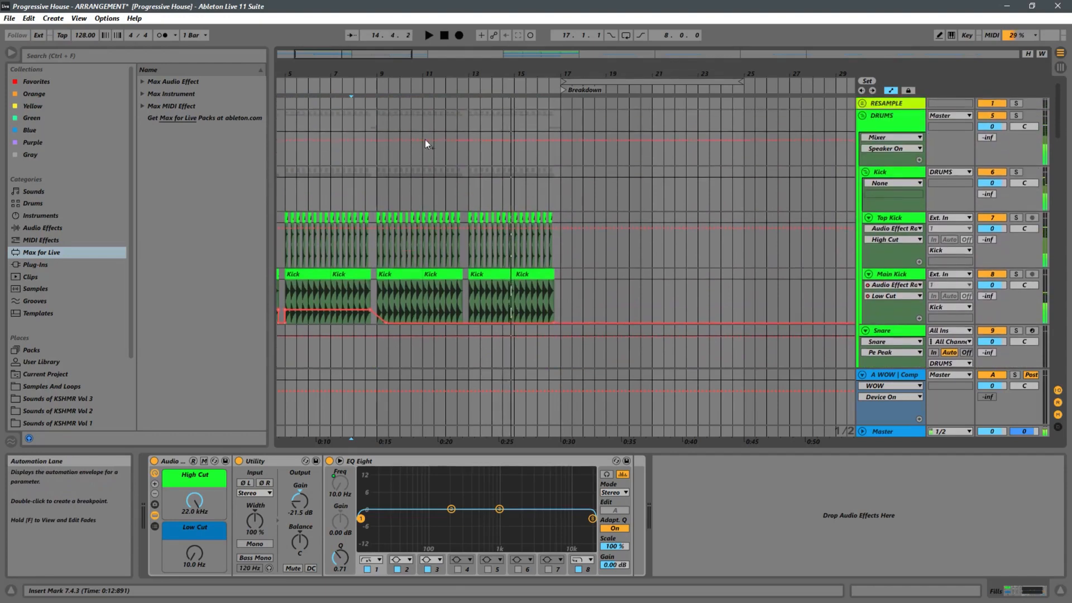
Duplicate the Top Kick and Main Kick beat at 12.3 onto 12.4.1 to 13.1.1 to fill the gap before bar 13.
left_click_drag(315, 74, 549, 148)
left_click_drag(521, 224, 504, 211)
key("ctrl+d")
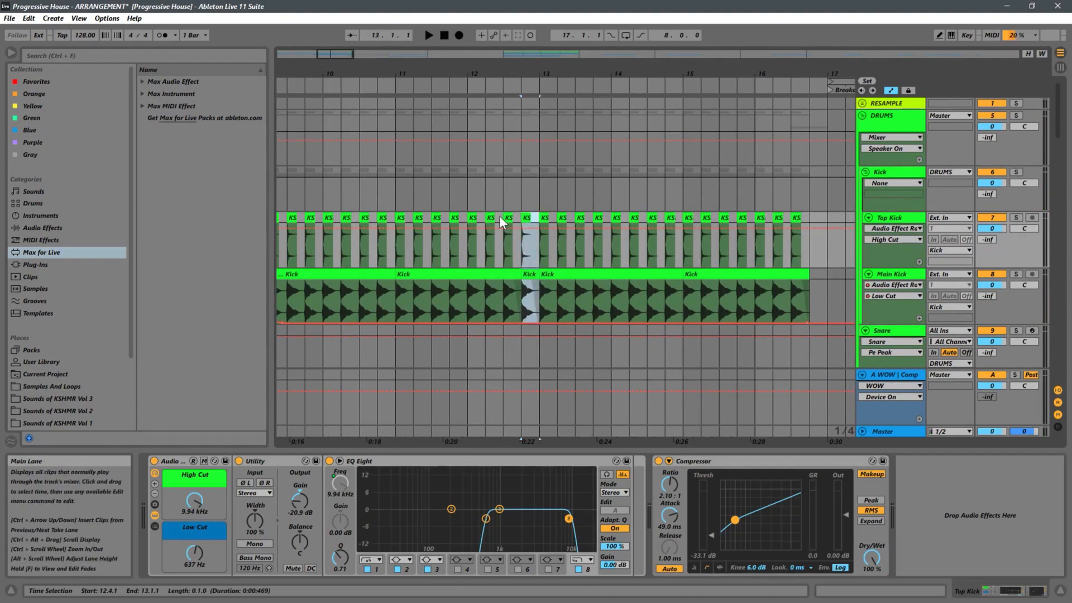
Play from bar 5, extend the preceding Main Kick clip to bar 5, and remove the Low Cut dip there to hold 113 Hz.
left_click_drag(559, 73, 596, 24)
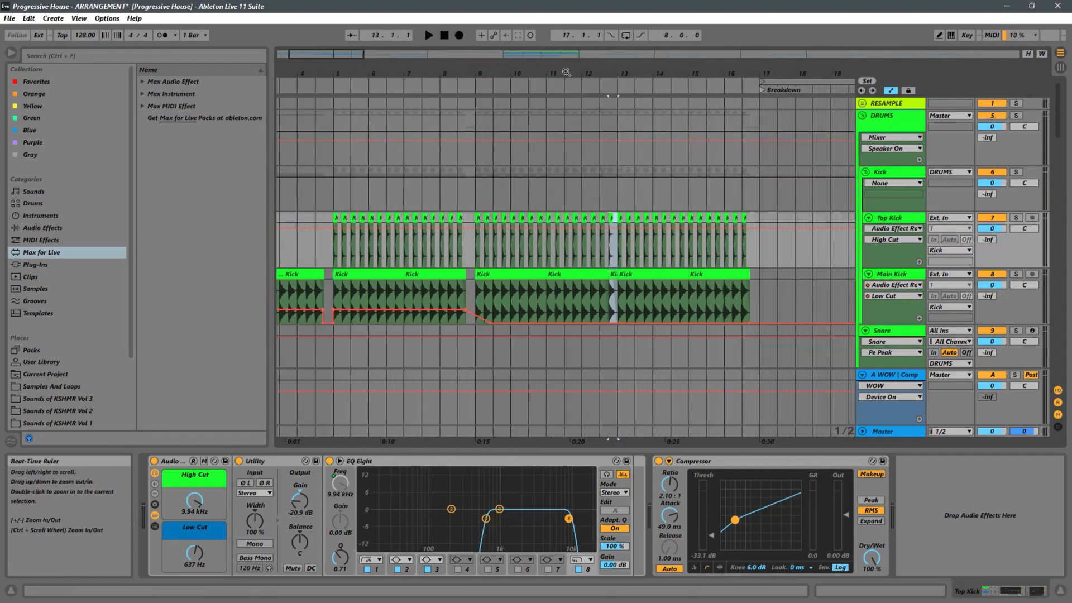
left_click(332, 244)
key("space")
left_click(322, 270)
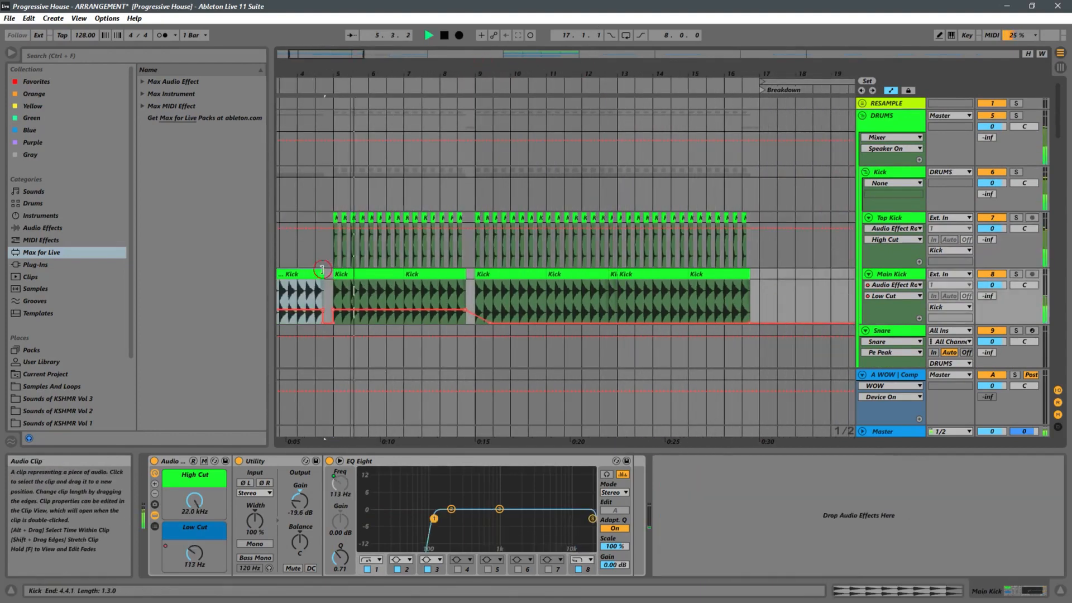
left_click(323, 323)
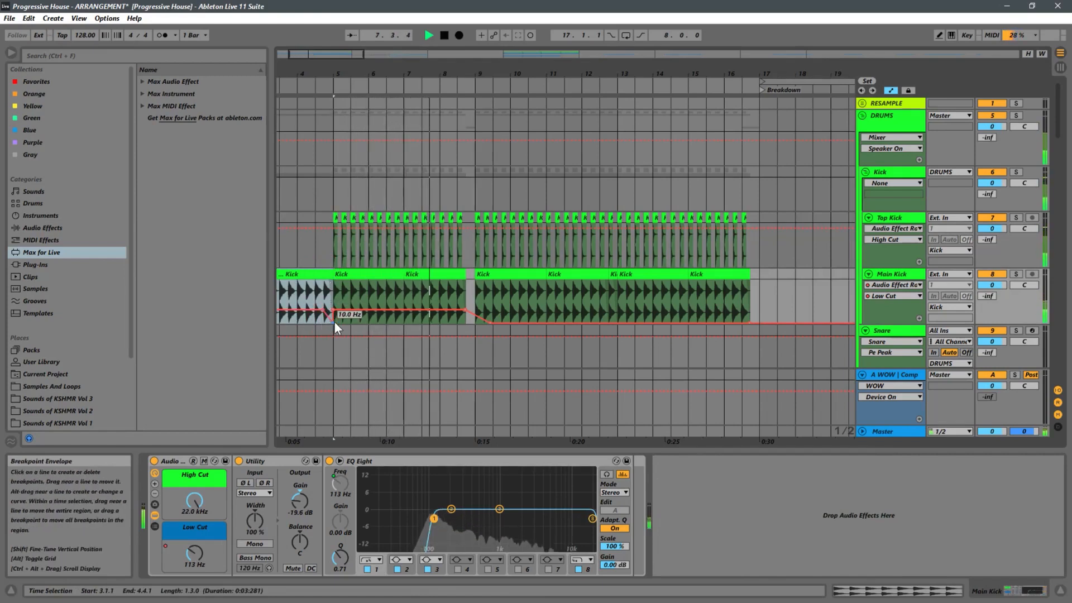
left_click_drag(334, 323, 324, 310)
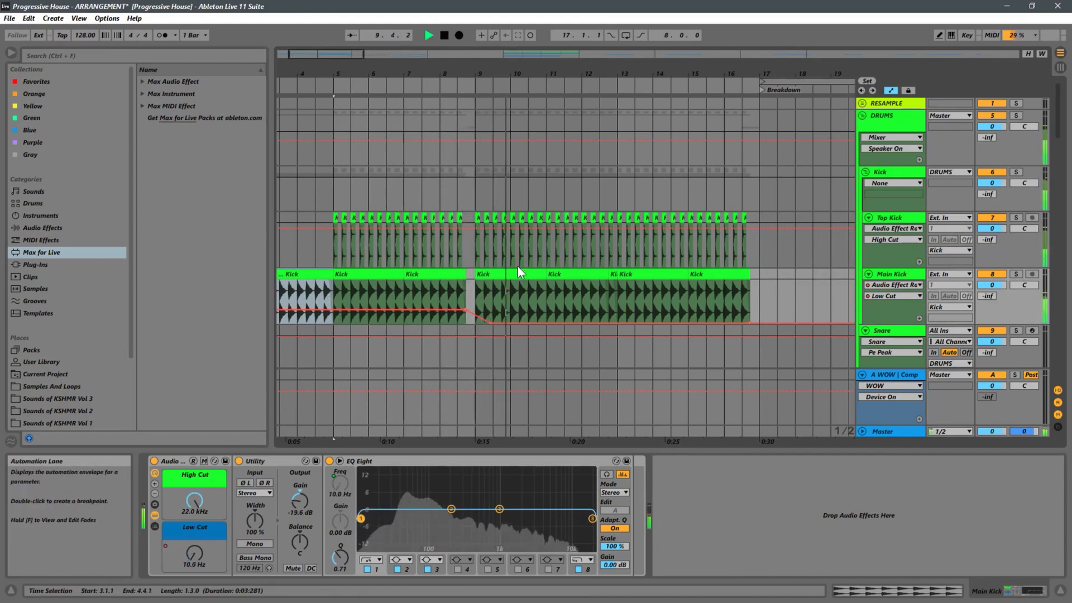
Automate the Fills track's Utility Gain around the fill clip before bar 9, lowering it to -32.0 dB there.
scroll(512, 269, "down", 8)
key("space")
left_click(465, 264)
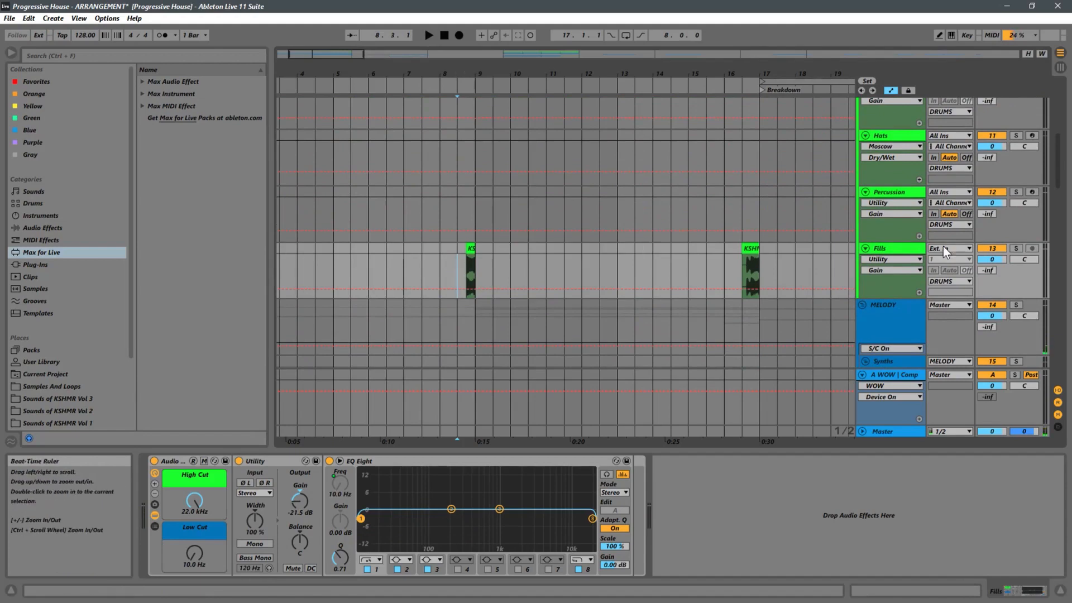
left_click(472, 248)
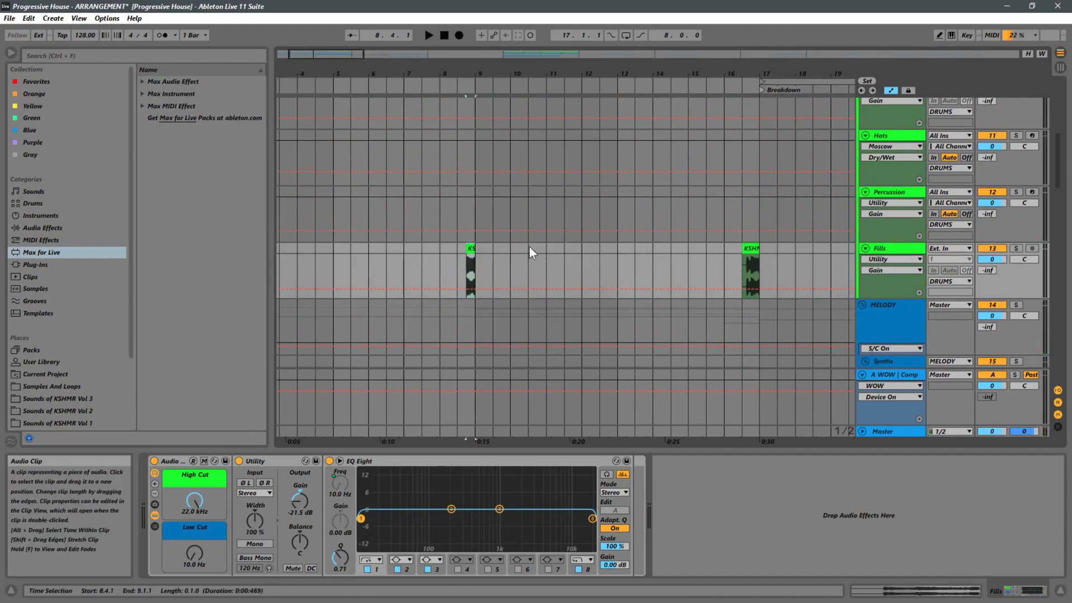
left_click(298, 506)
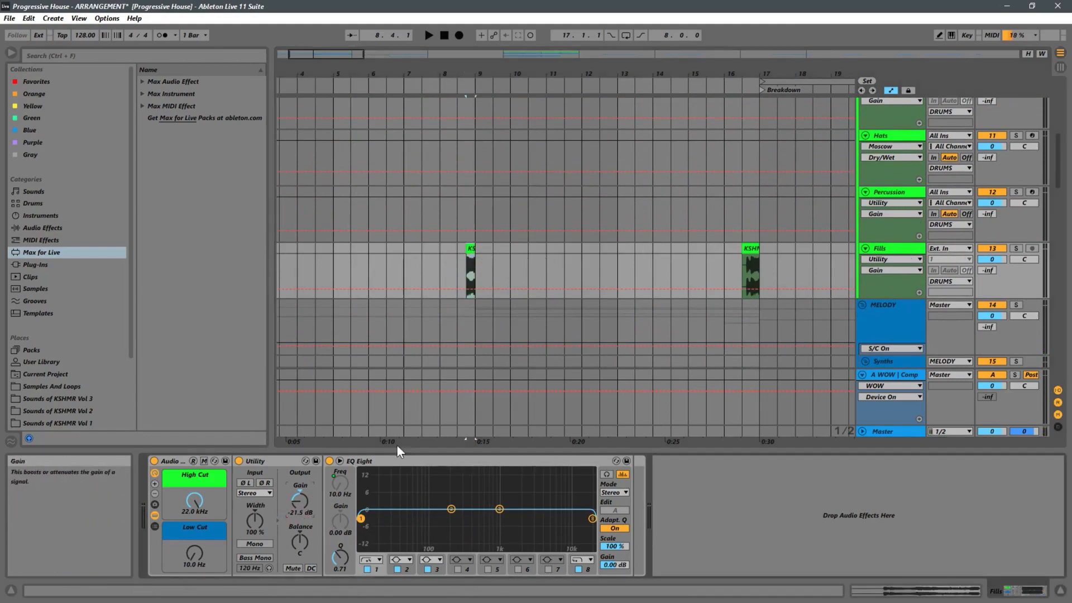
left_click(456, 290)
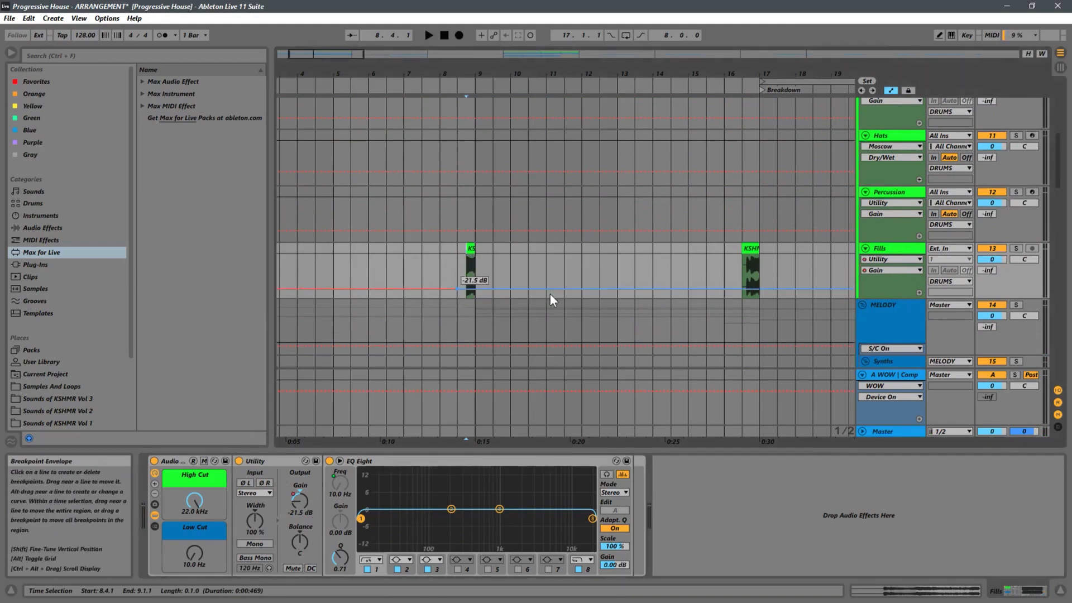
left_click(473, 290)
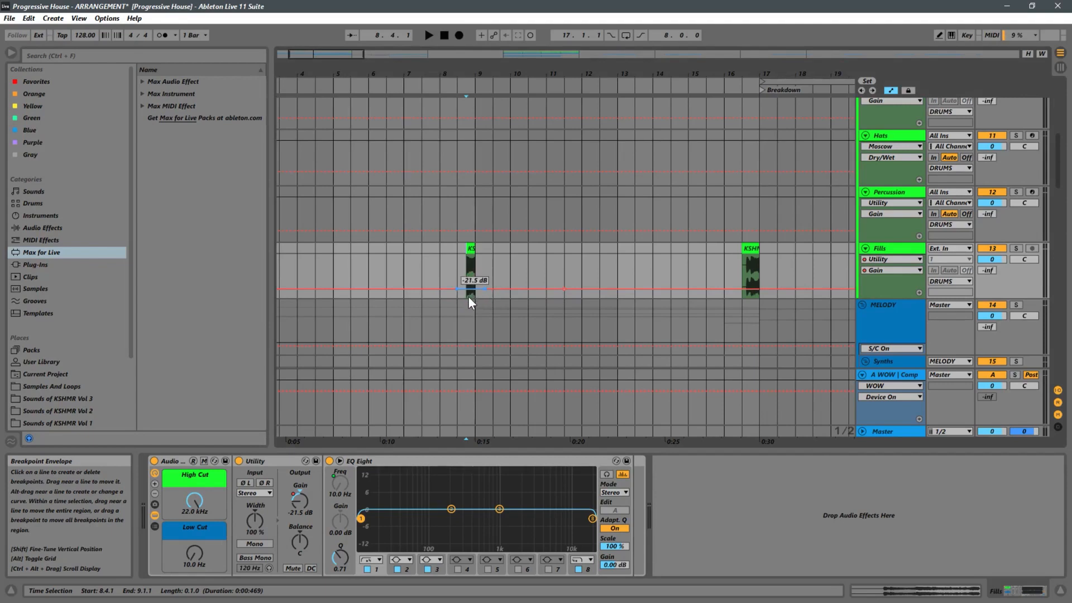
left_click_drag(468, 295, 468, 299)
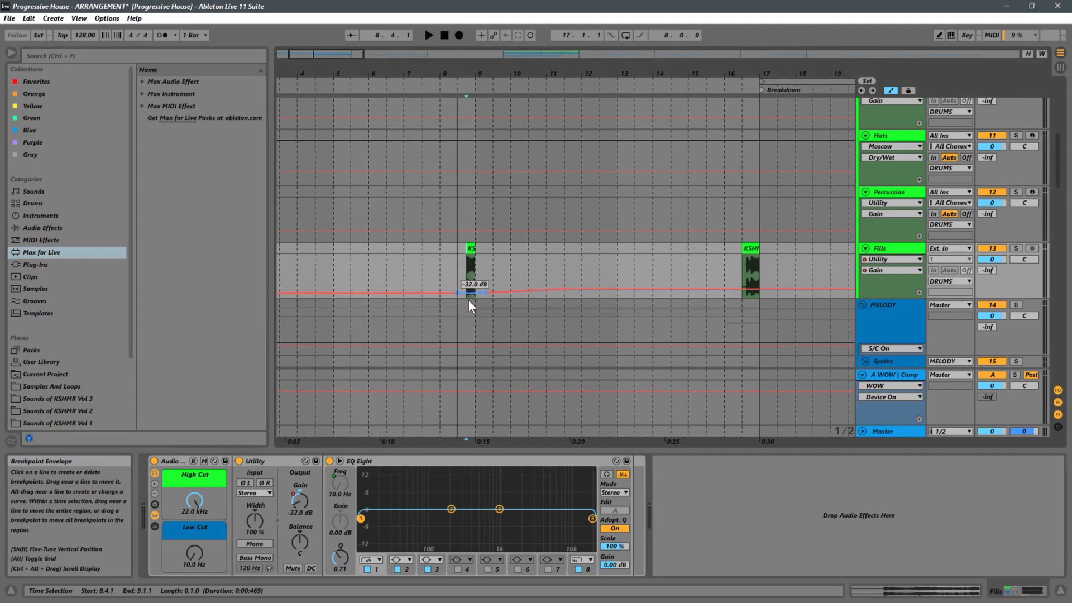
Play the transition from 8.3.1, raise the Fills gain before bar 9 to -22.9 dB and replay from 8.1.1.
left_click(459, 278)
key("space")
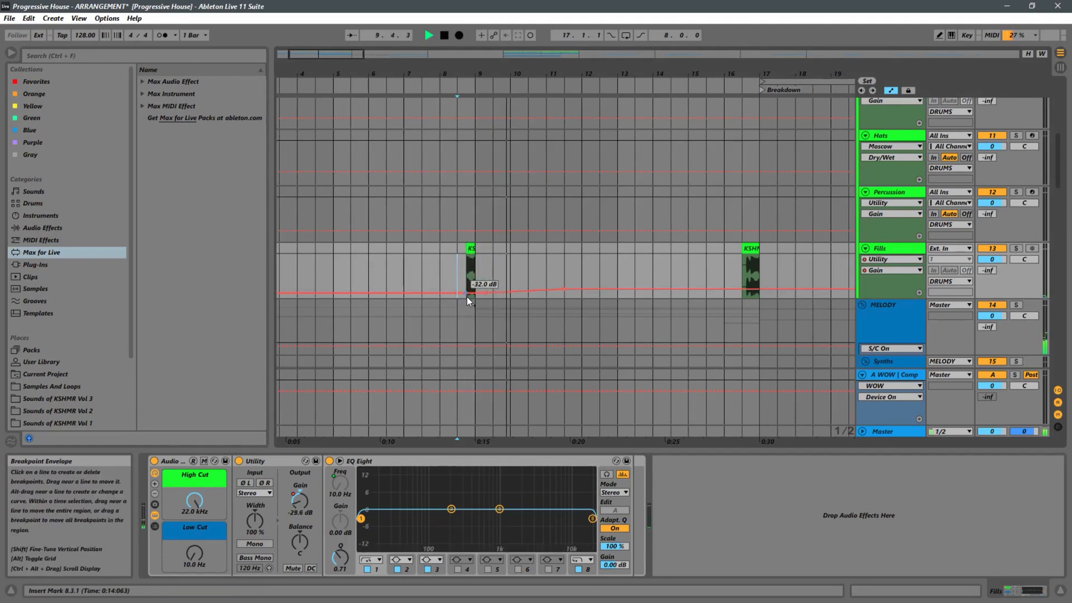
left_click_drag(468, 299, 470, 290)
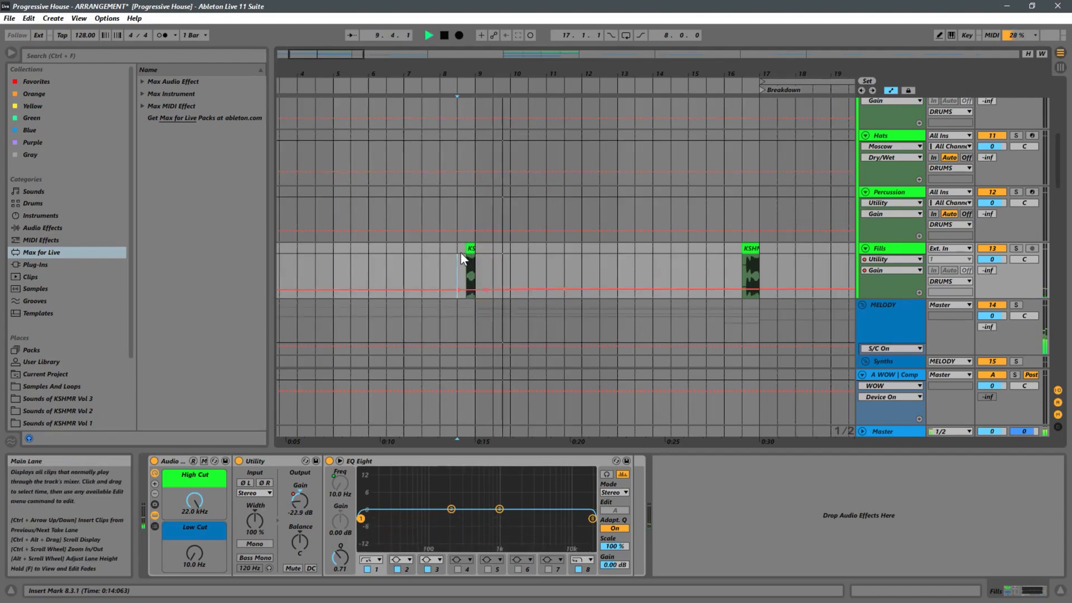
left_click(438, 251)
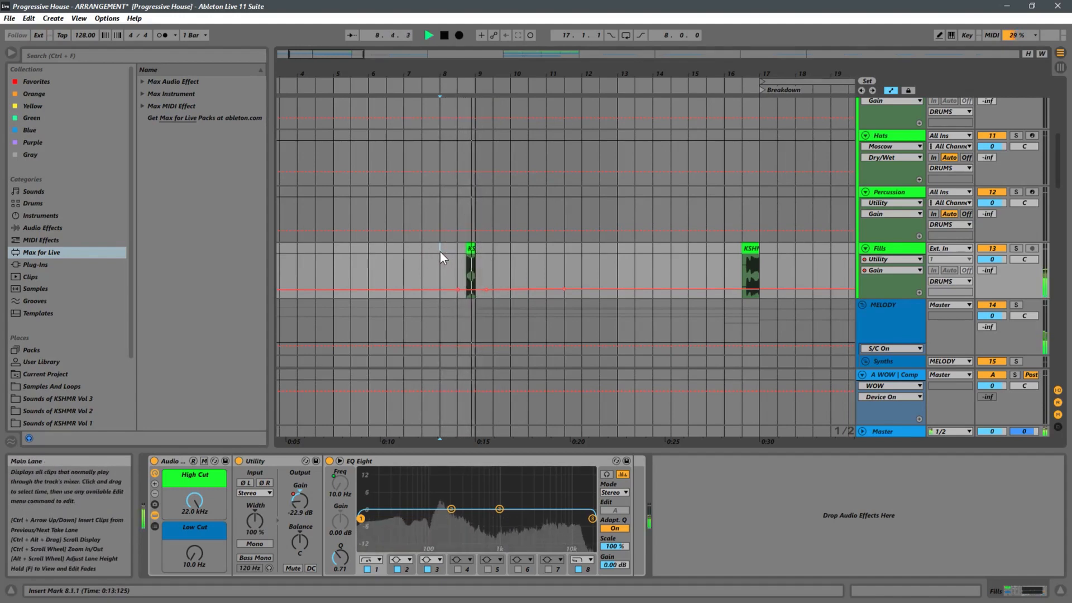
scroll(590, 258, "down", 1)
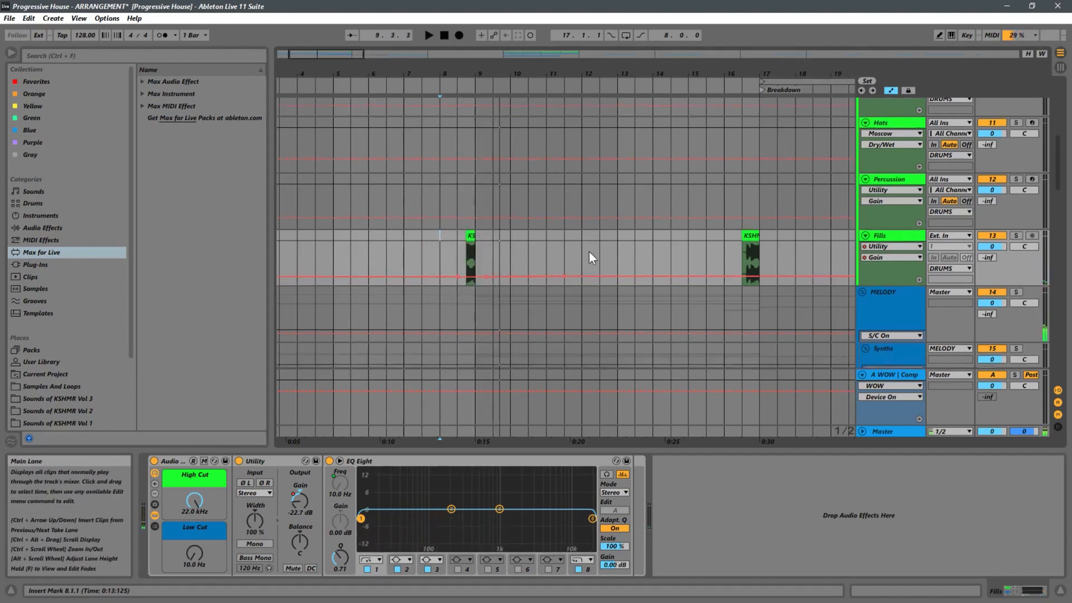
Review the melody, fills and kick tracks of the intro and mark the Kick group from 9.1.1 to 17.1.1.
scroll(586, 250, "down", 10)
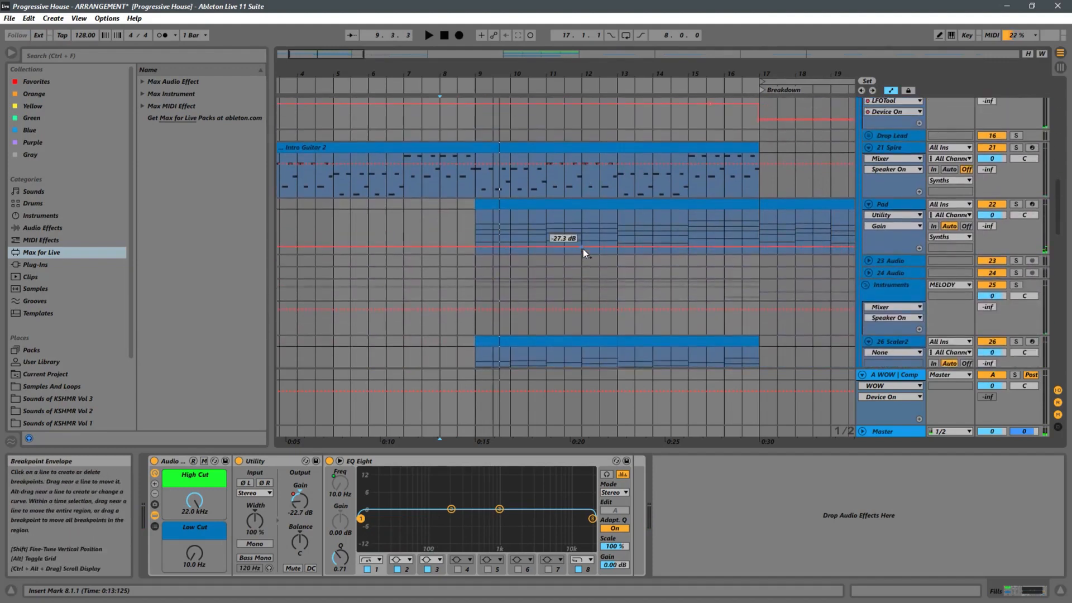
scroll(582, 248, "up", 6)
scroll(502, 215, "down", 4)
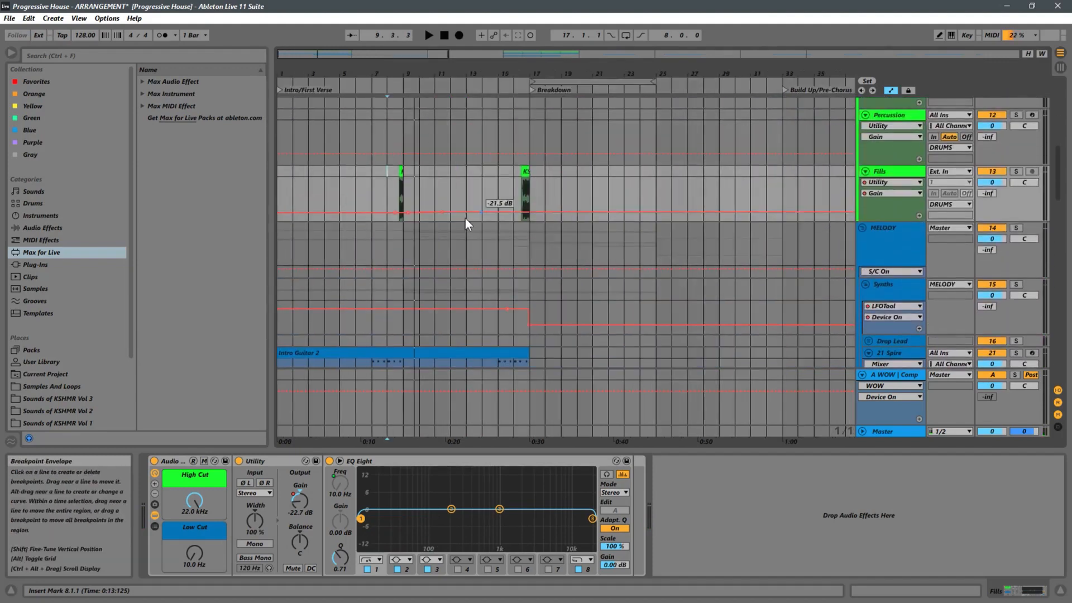
scroll(422, 222, "up", 8)
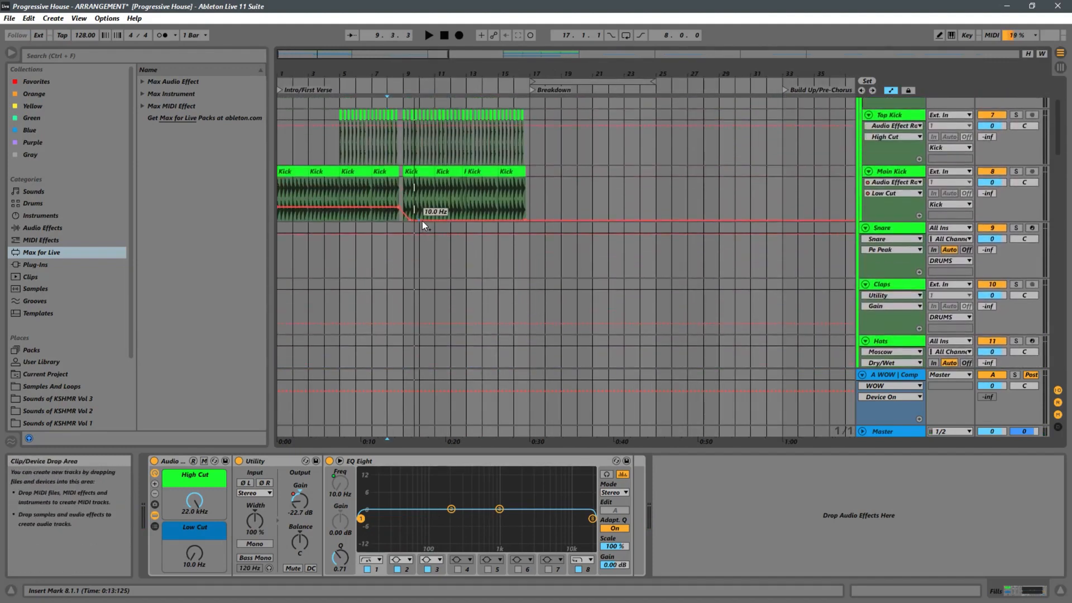
scroll(423, 220, "up", 3)
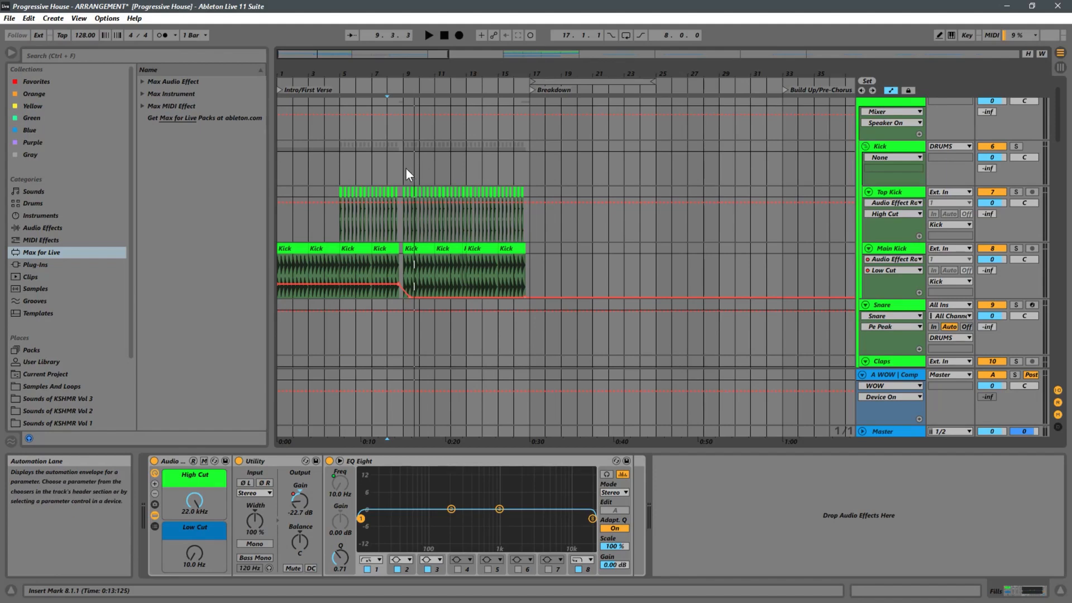
left_click_drag(406, 168, 529, 159)
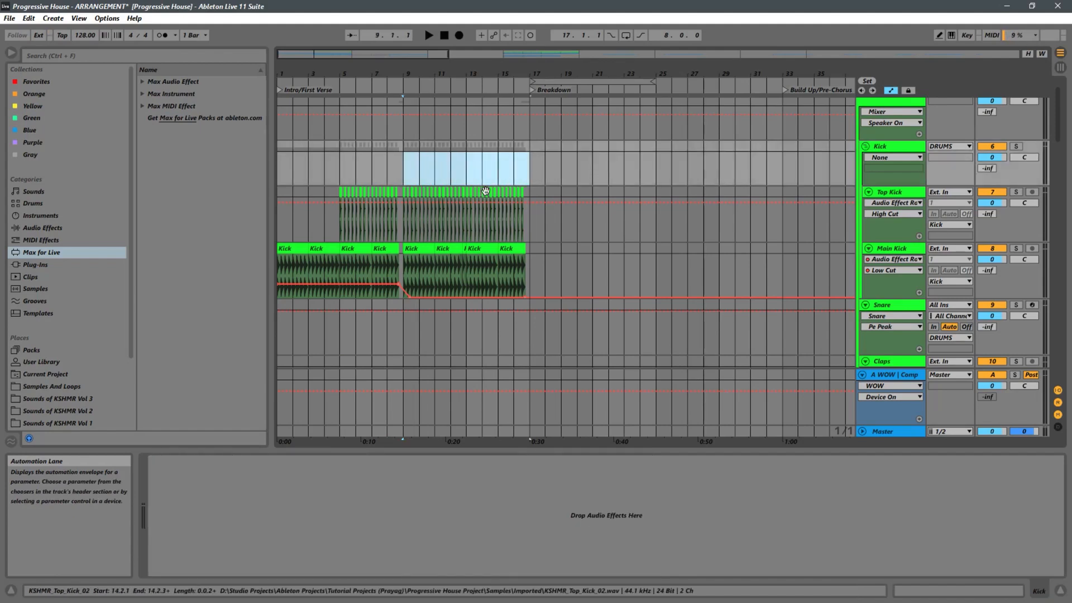
scroll(501, 225, "down", 1)
scroll(504, 226, "down", 5)
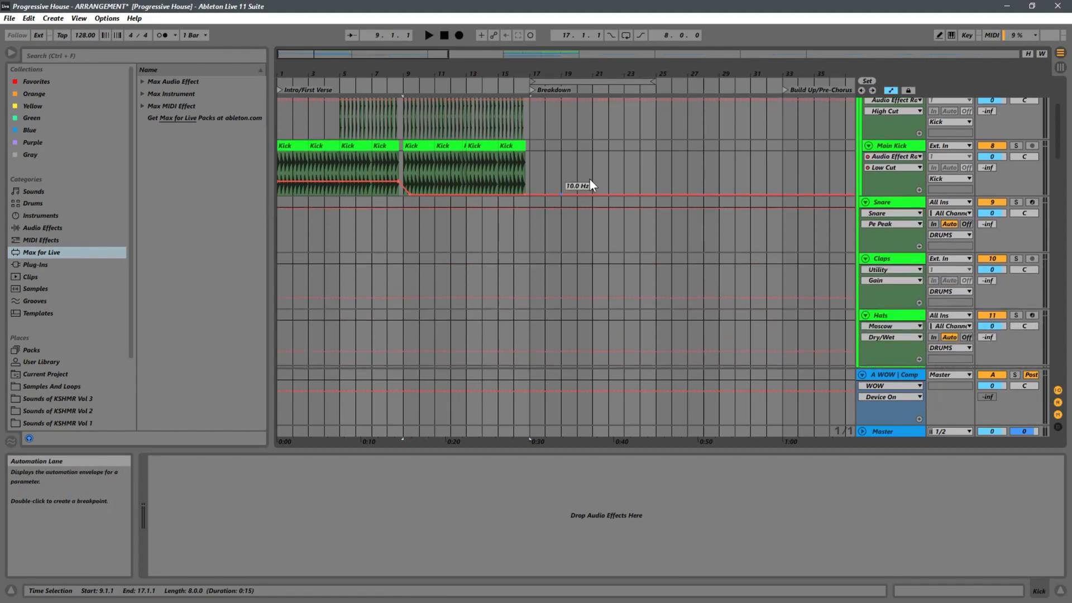
Copy the chorus Snare Rhythm clips from 57.1.1 to 65.1.1 to the intro at 9.1.1 and play them.
left_click_drag(702, 66, 661, 37)
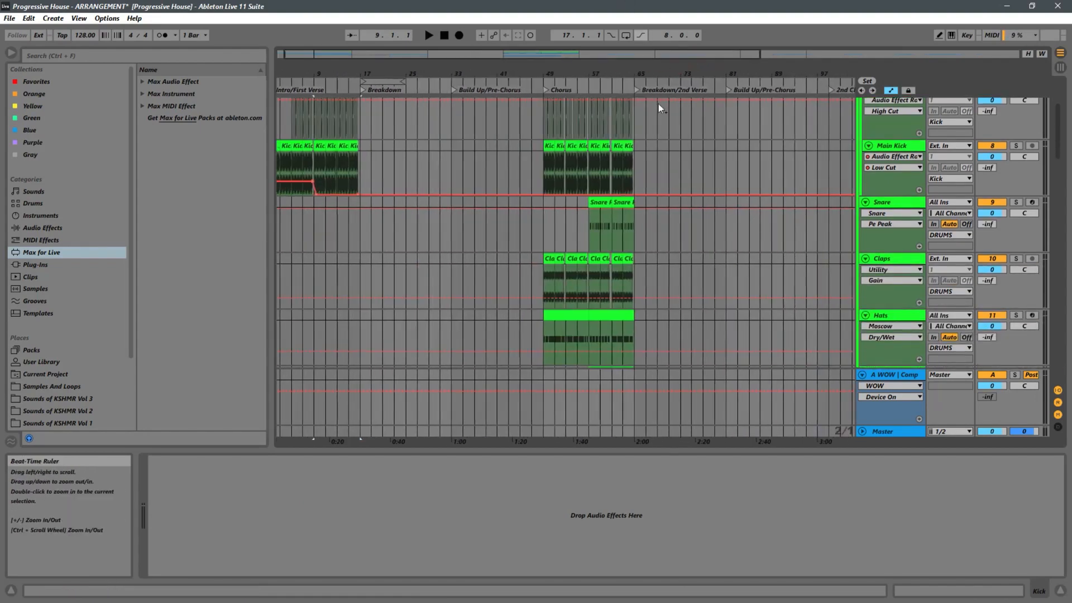
scroll(629, 197, "down", 4)
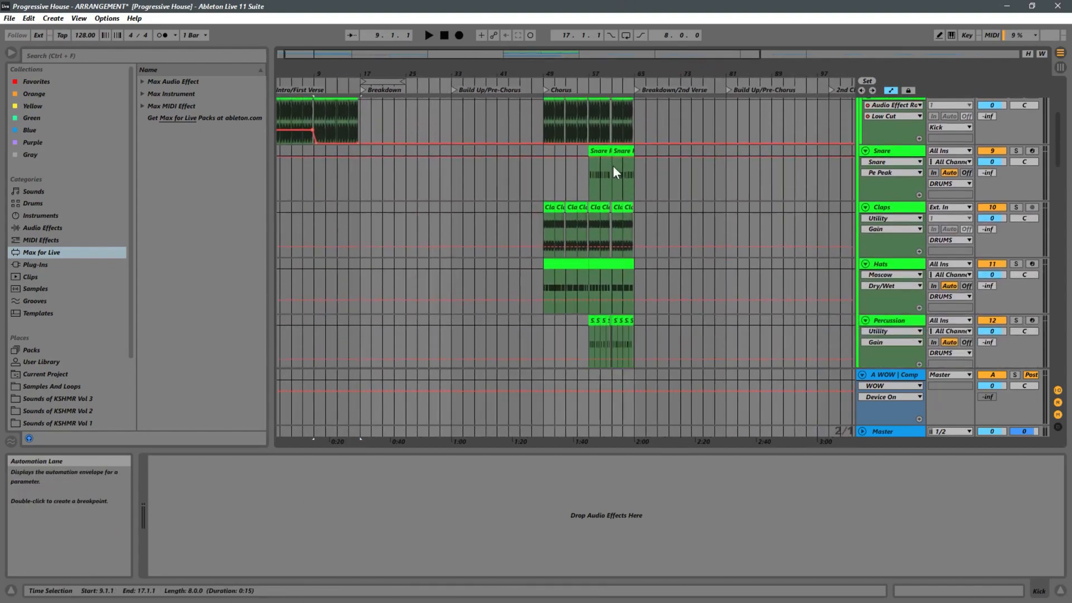
left_click_drag(586, 187, 327, 169)
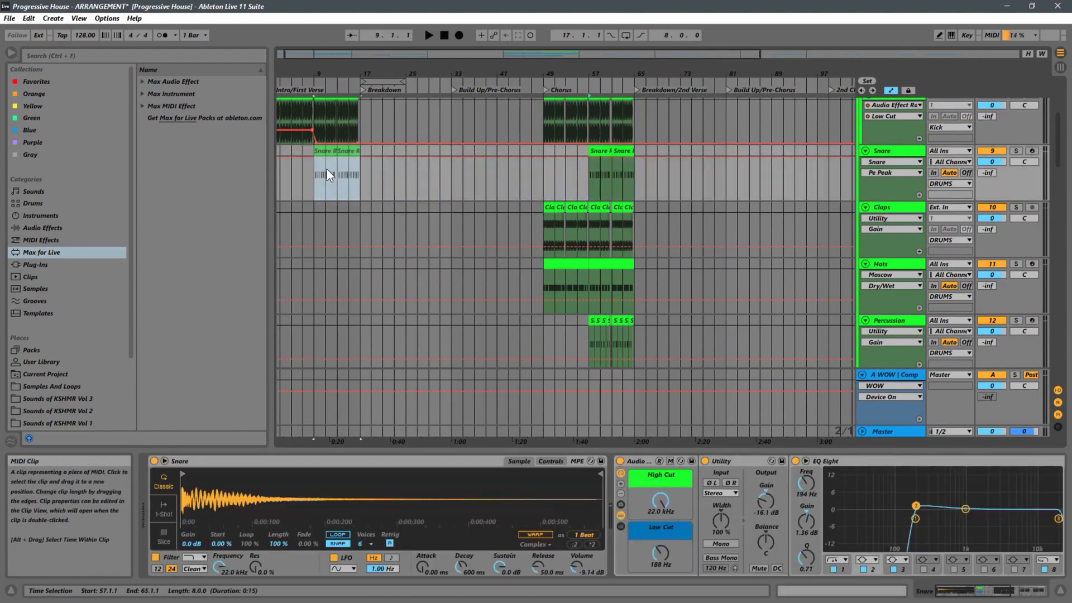
key("space")
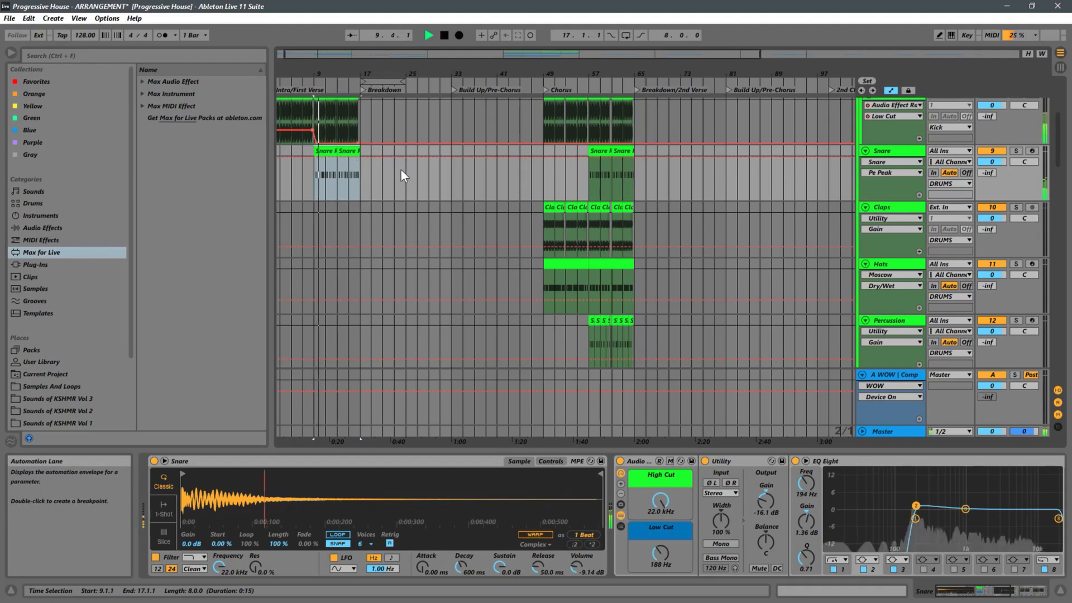
Delete the first intro Snare Rhythm clip, from 9.1.1 to 13.1.1, while listening.
left_click_drag(286, 75, 291, 118)
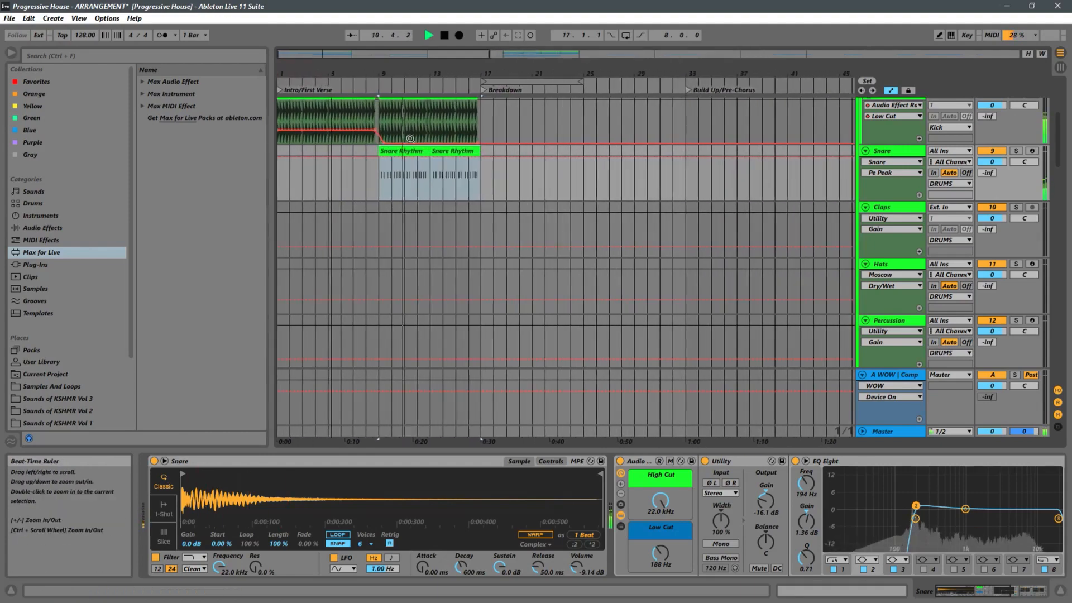
left_click(414, 176)
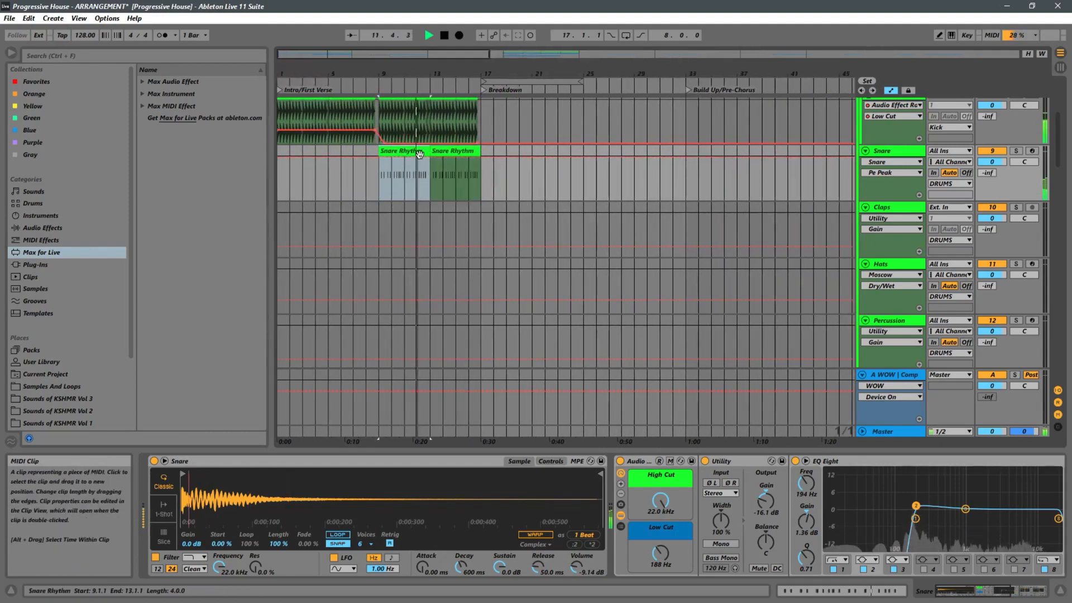
key("Delete")
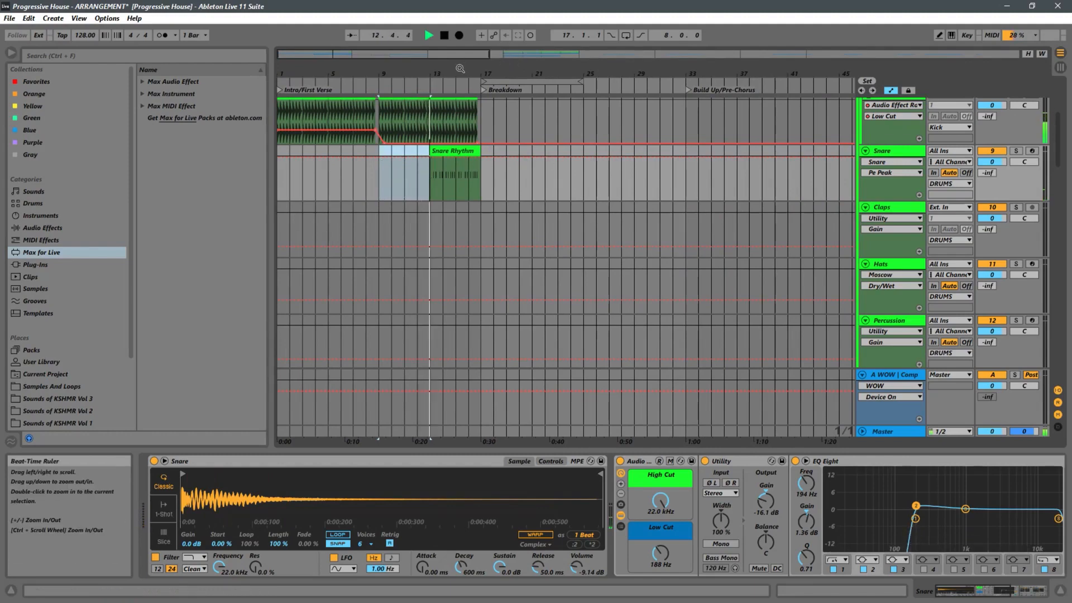
Copy the chorus Clap 2 clips of bars 49 to 57 to the intro at 9.1.1 and play from there.
left_click_drag(546, 75, 550, 38)
left_click(582, 219)
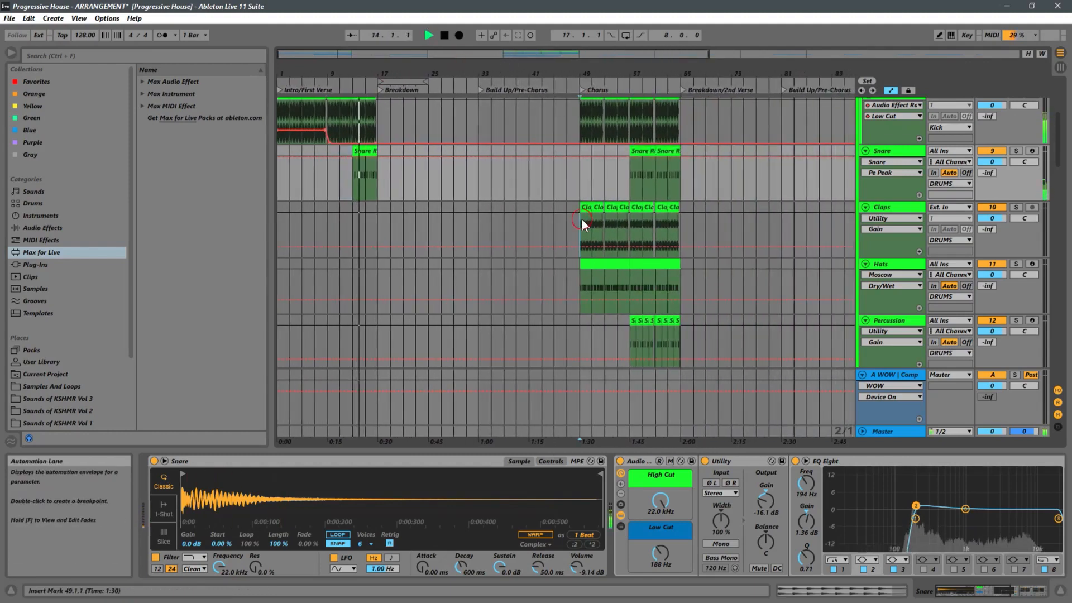
left_click(586, 207)
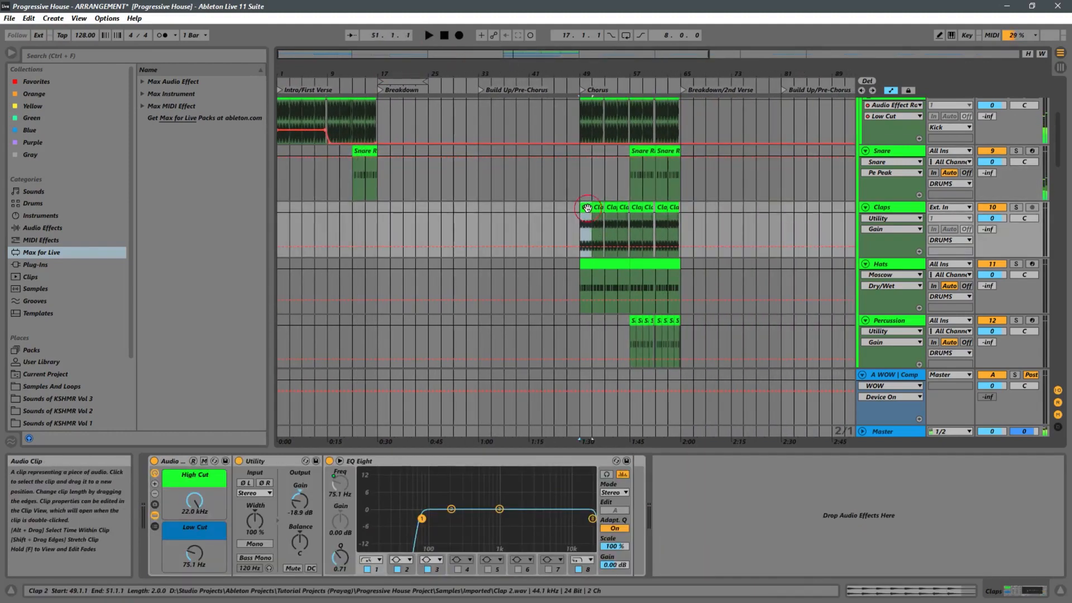
key("ctrl+c")
key("space")
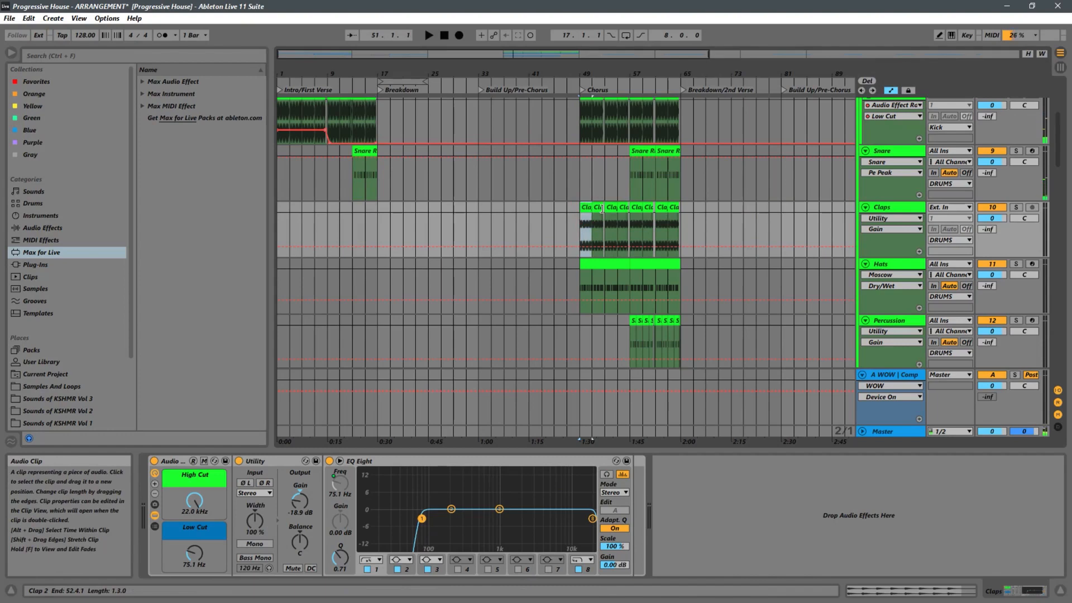
left_click(630, 217, "shift")
left_click_drag(584, 210, 332, 219)
key("space")
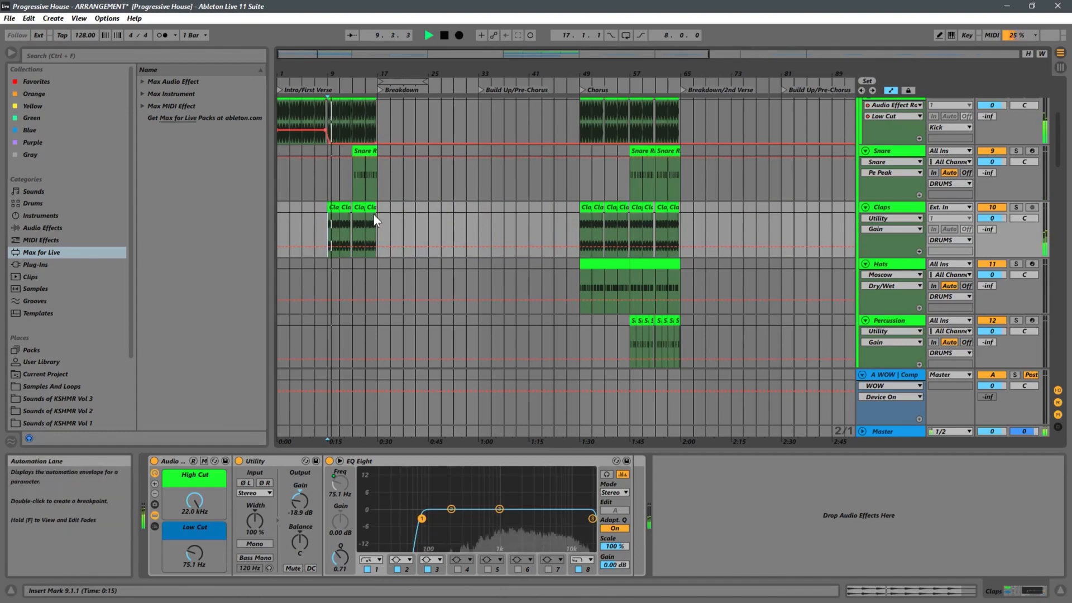
Automate the Claps track's Utility Gain down to -25.8 dB through the intro and play from 7.1.1.
left_click(317, 227)
key("space")
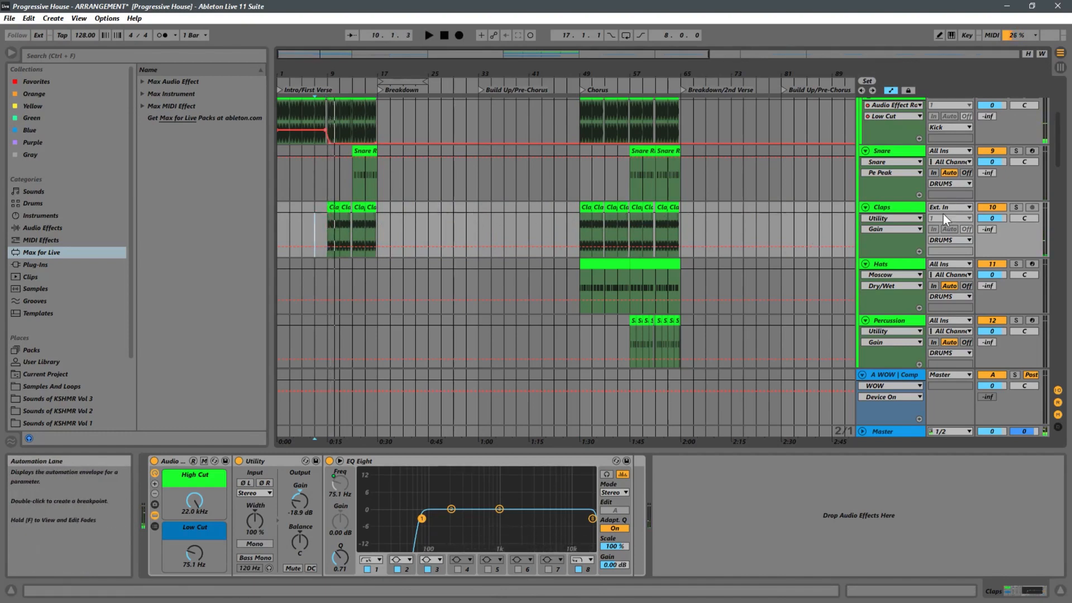
left_click(304, 493)
left_click(394, 248)
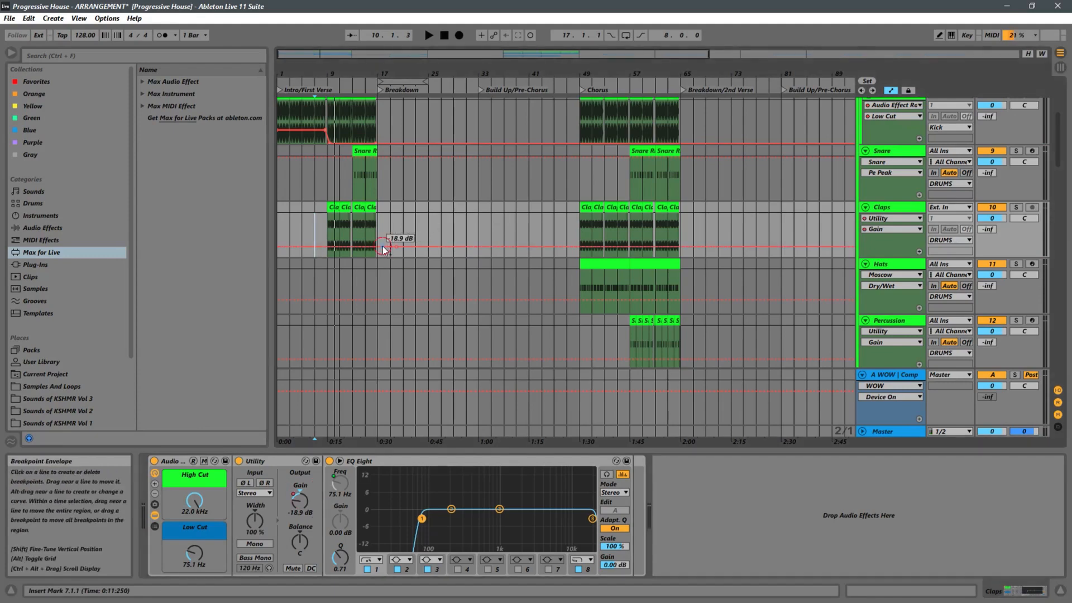
left_click_drag(382, 248, 367, 247)
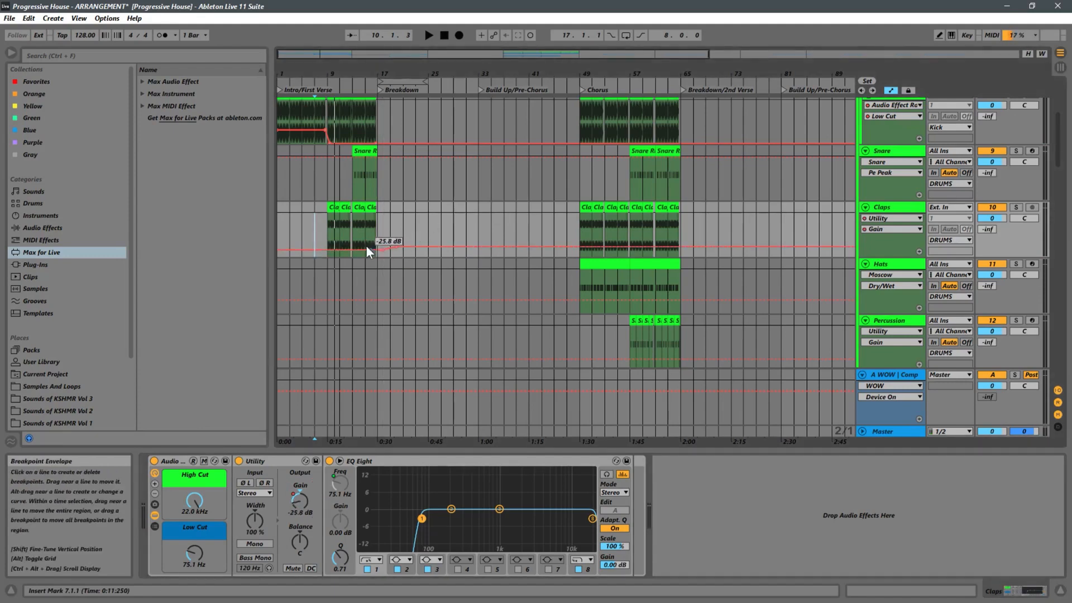
key("space")
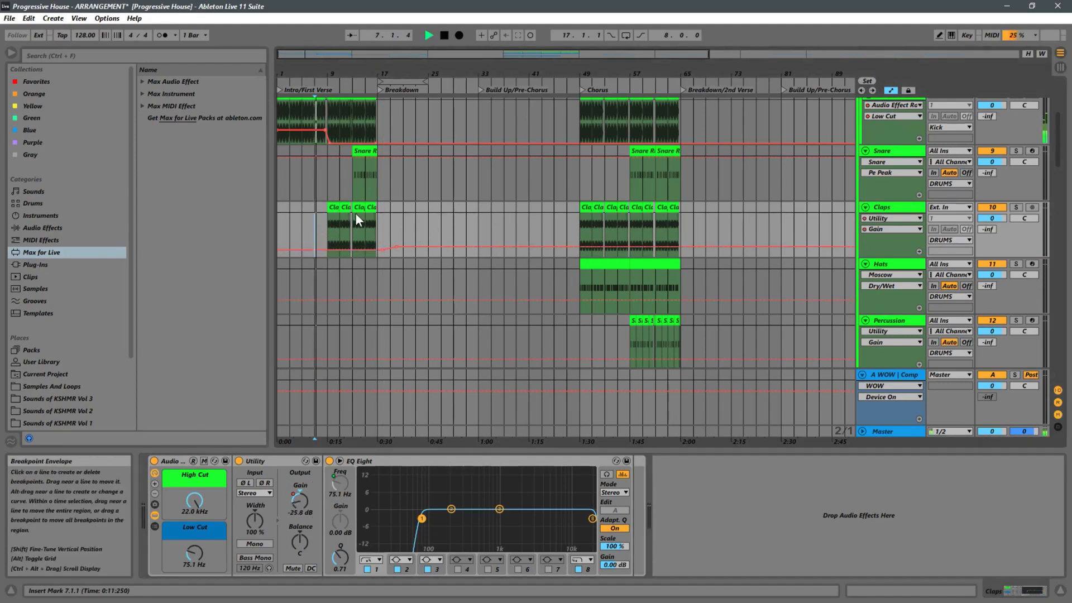
Copy the Snare Rhythm clip at bar 13 to 9.1.1 so the snare also covers bars 9 to 13.
left_click_drag(327, 87, 488, 166)
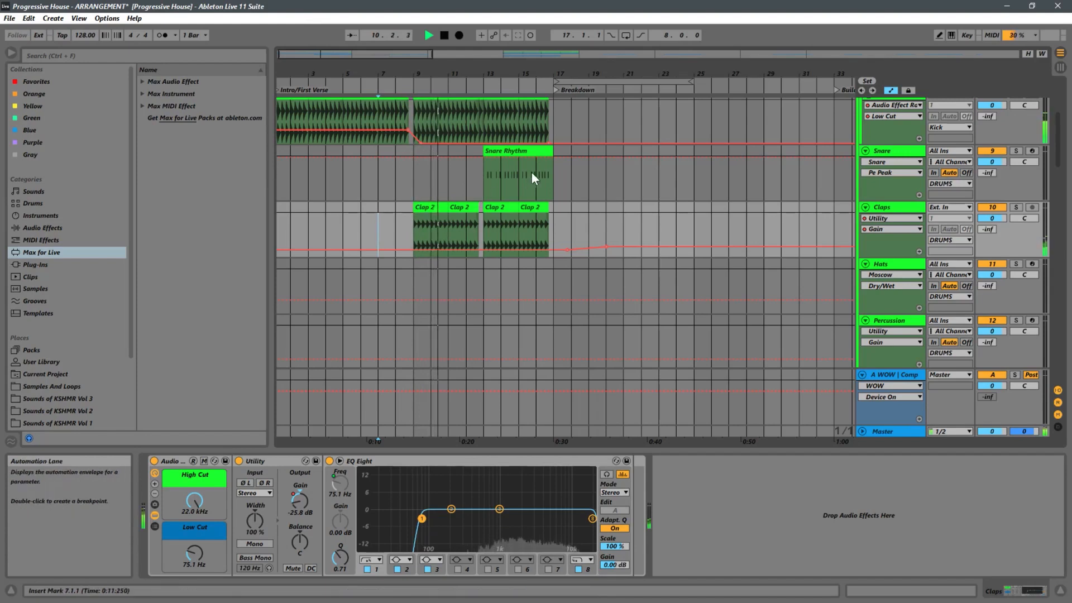
left_click(522, 141)
left_click_drag(523, 147, 415, 185)
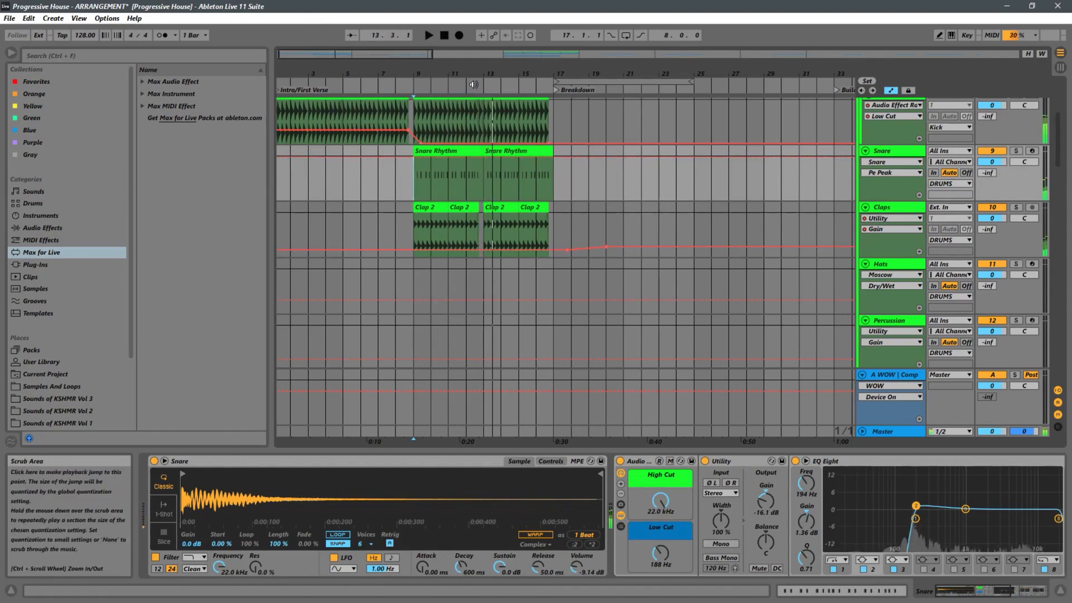
Duplicate the Snare Rhythm section from 9.1.1 to 11.1.1 onto 11.1.1 to 13.1.1.
mouse_move(485, 69)
left_mouse_down()
mouse_move(496, 109)
mouse_move(556, 134)
left_mouse_up()
left_click(515, 194)
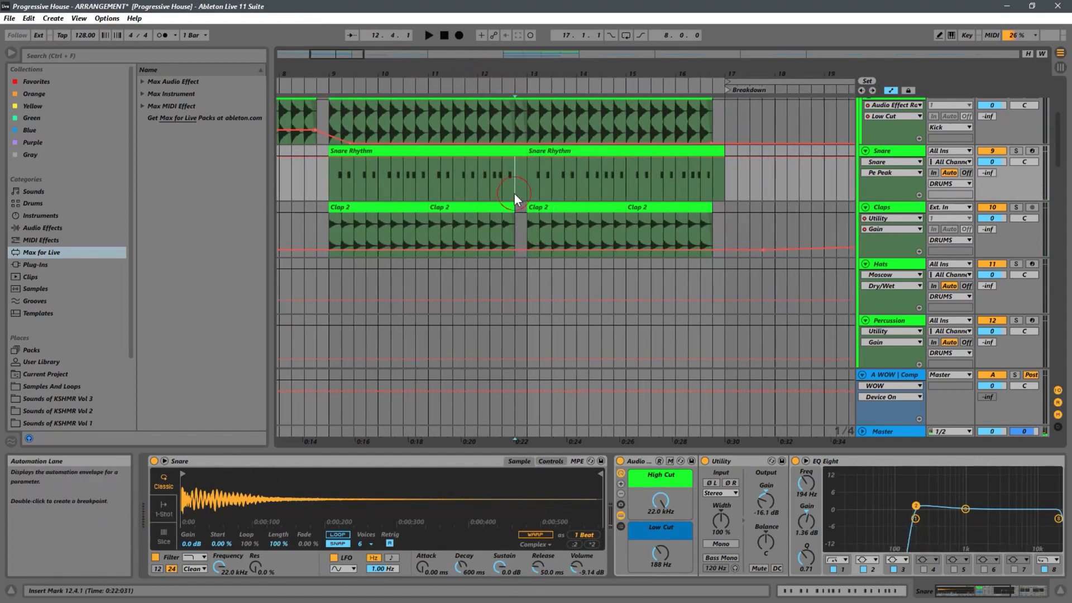
left_click(427, 177)
mouse_move(429, 175)
left_mouse_down()
mouse_move(361, 145)
mouse_move(323, 151)
left_mouse_up()
key("ctrl+d")
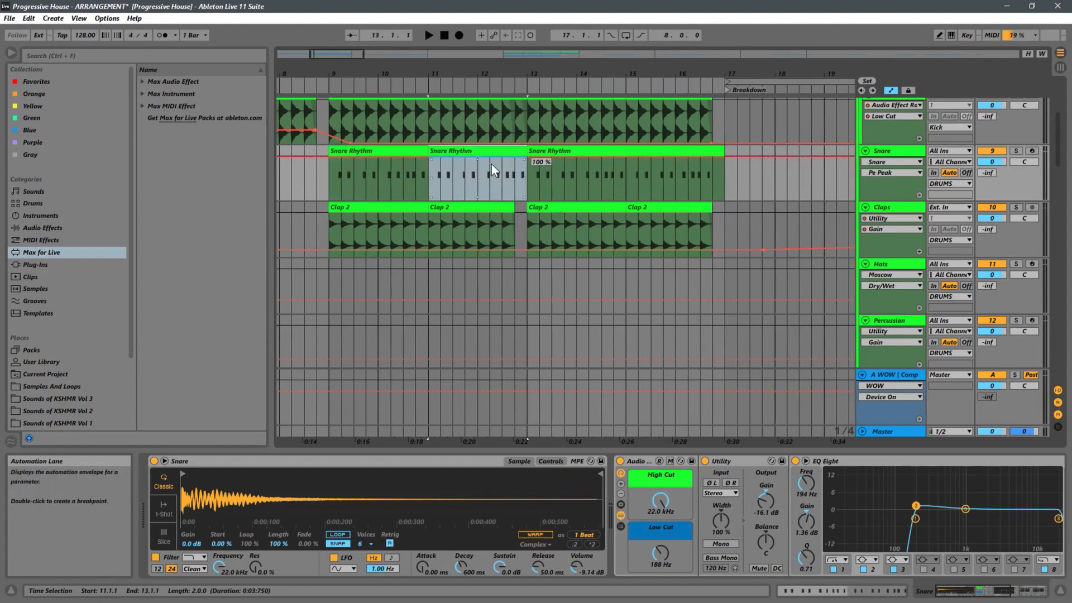
Duplicate the Snare Rhythm clip at 11.1.1 twice so it fills bars 13 to 17, and play from 9.1.1.
left_click(330, 188)
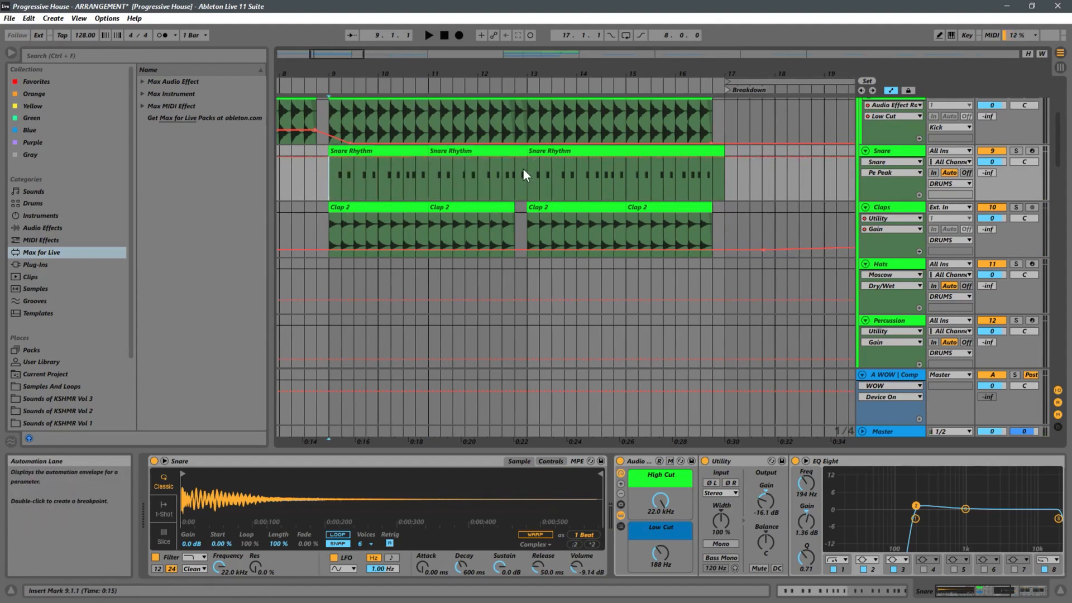
key("space")
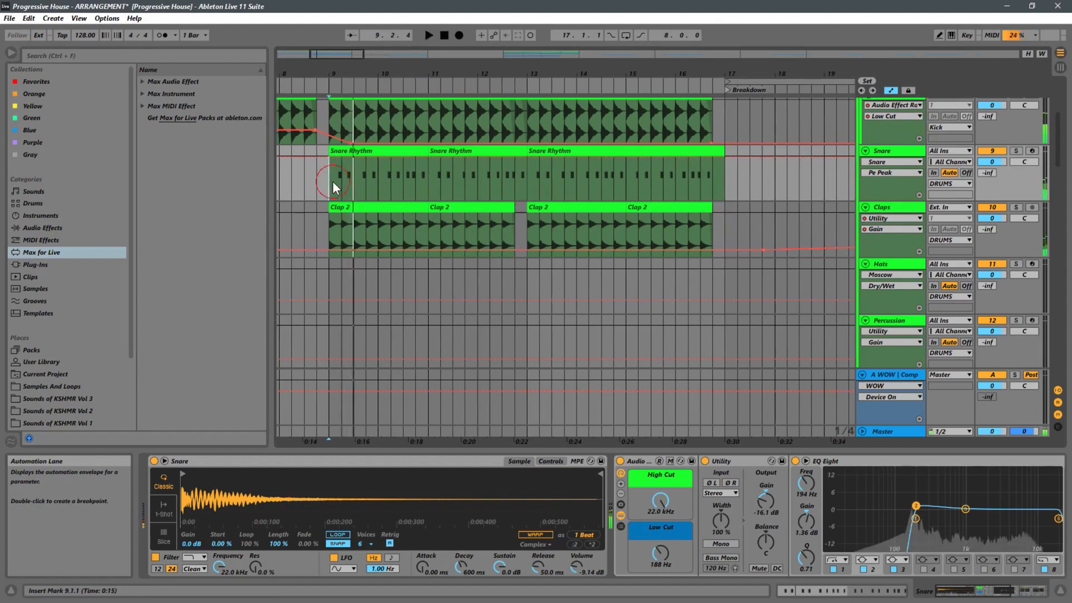
left_click(496, 150)
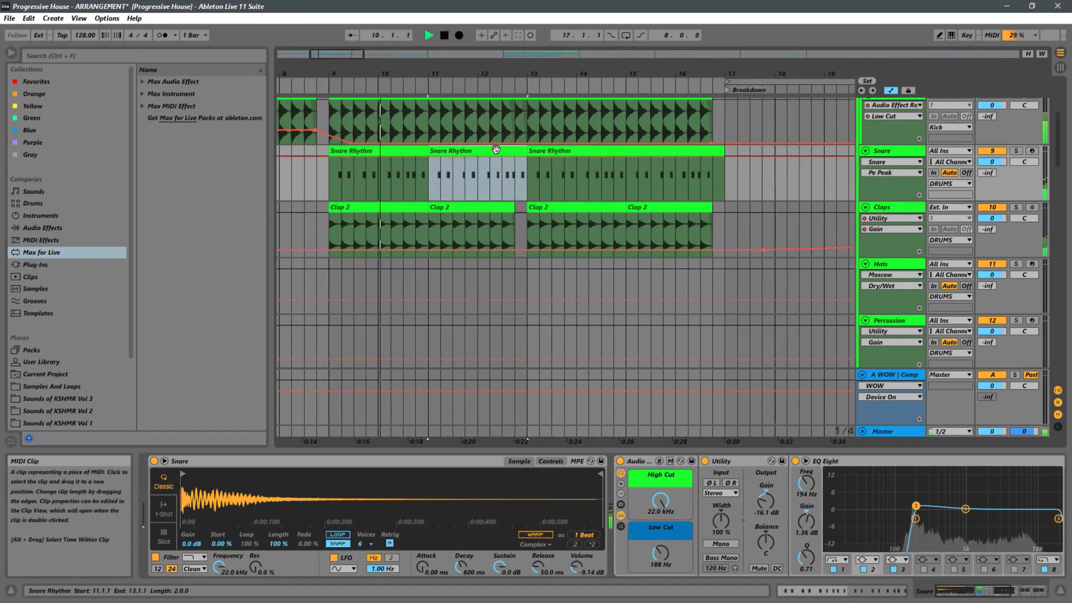
key("ctrl+d")
key("ctrl+d")
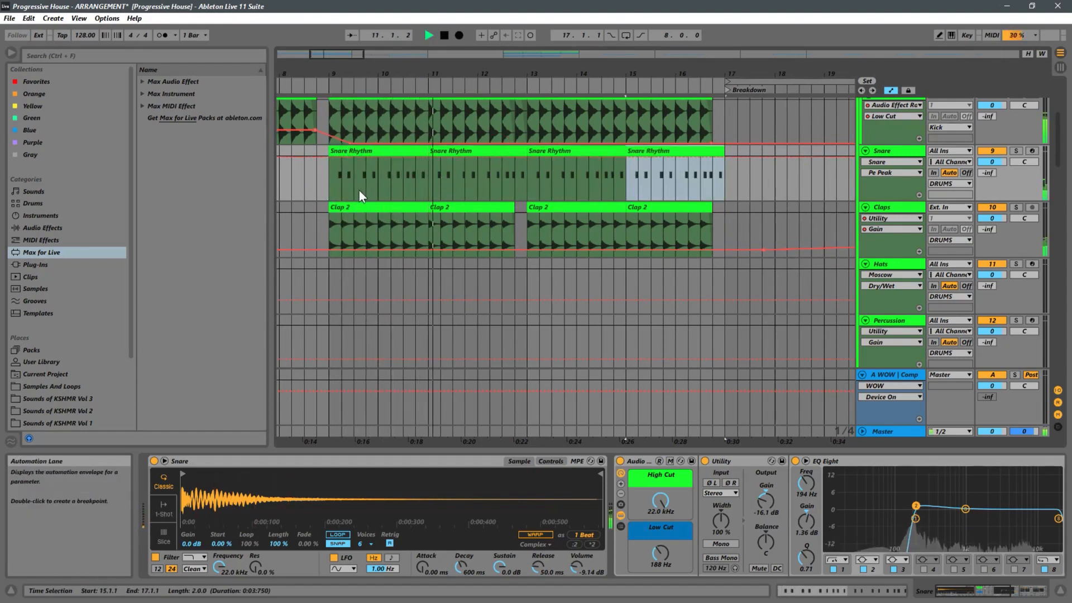
left_click(324, 190)
left_click_drag(565, 73, 564, 37)
key("space")
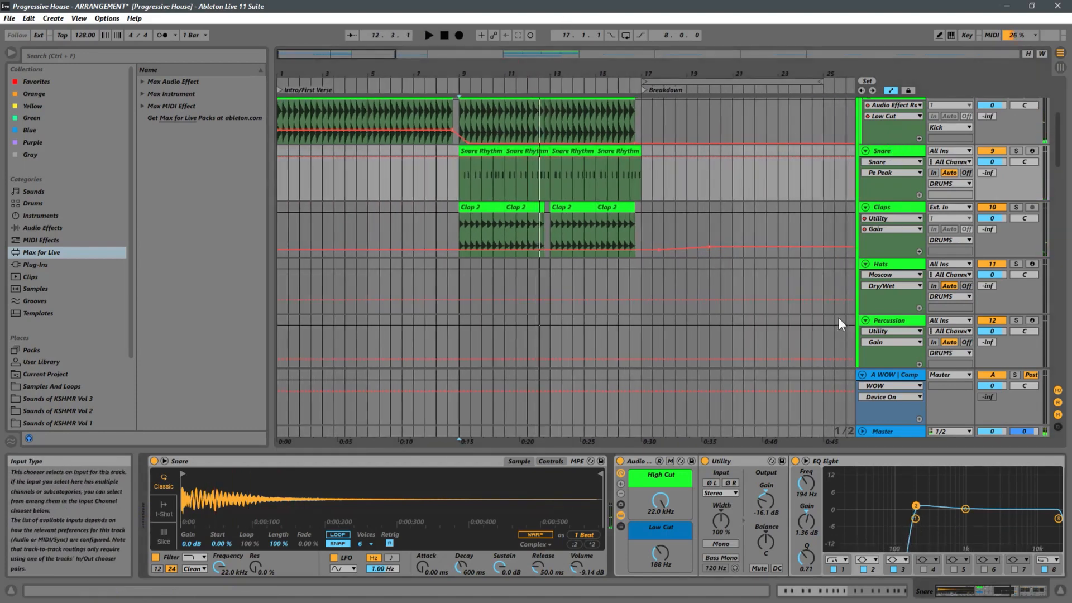
Automate the Snare track's Utility Gain to rise from a lower level at 9.1.1 to -16.1 dB at bar 17, and play from 9.1.1.
left_click(457, 194)
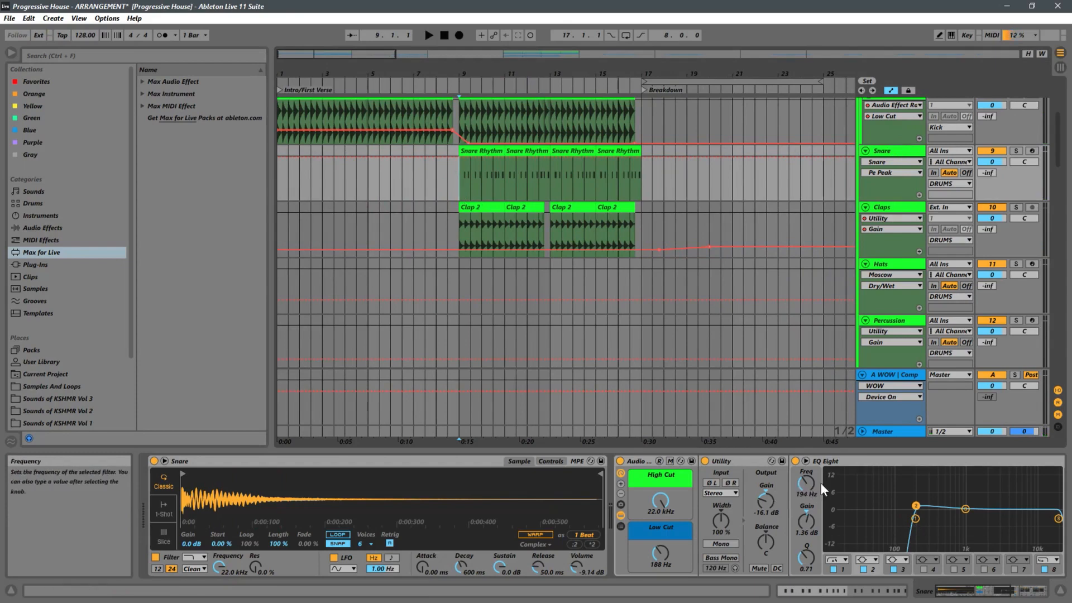
left_click(761, 498)
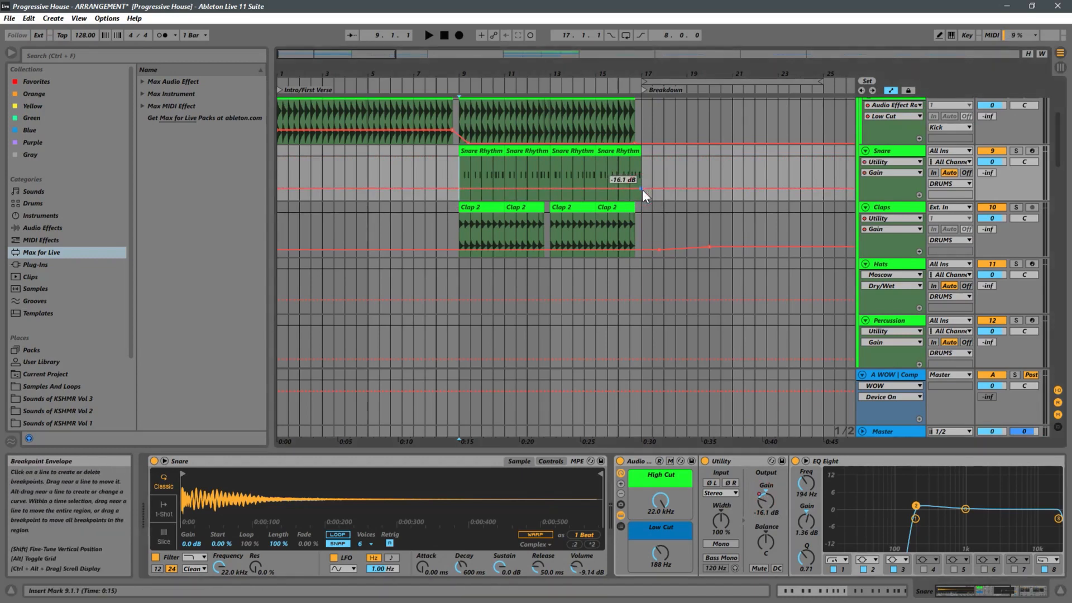
left_click_drag(462, 191, 462, 197)
key("space")
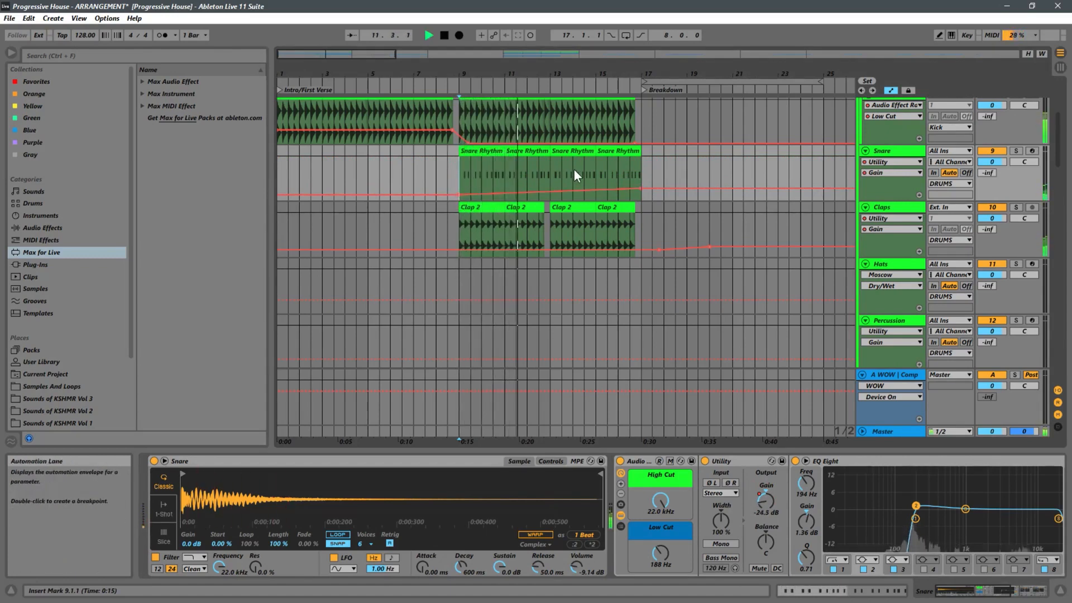
Fill the Clap 2 gap before bar 13 by duplicating the two-bar clap section onto 11.1.1 to 13.1.1.
scroll(555, 149, "down", 5)
scroll(550, 149, "up", 2)
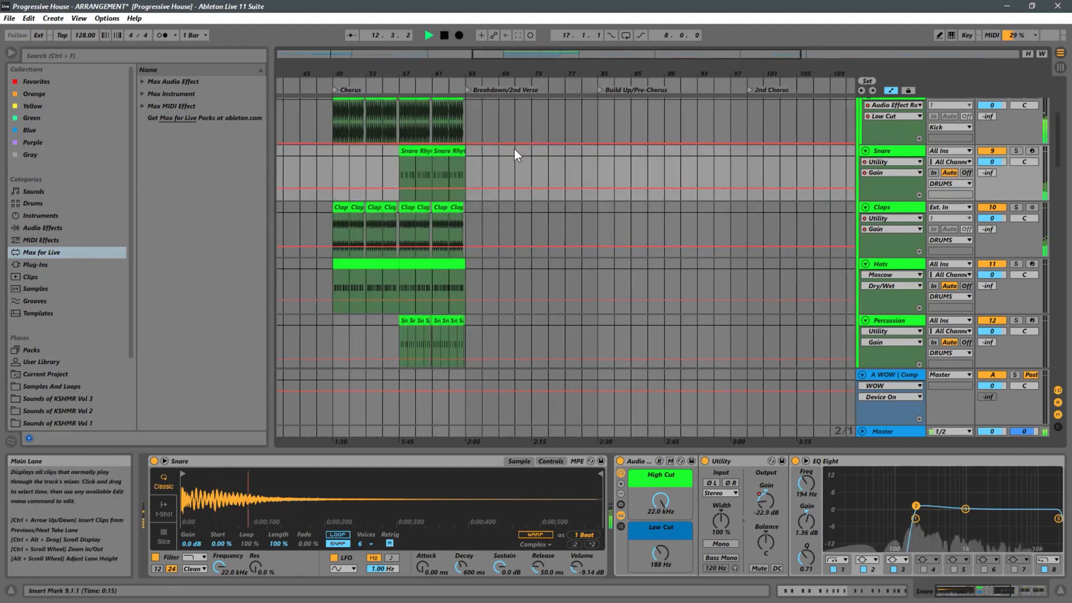
scroll(514, 151, "down", 3)
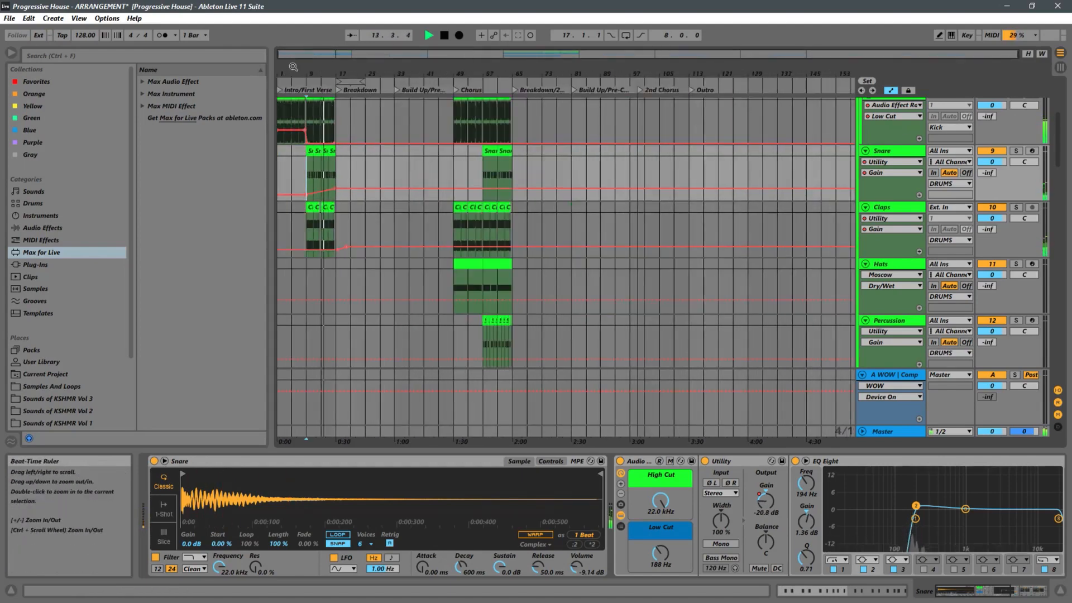
left_click_drag(356, 68, 472, 207)
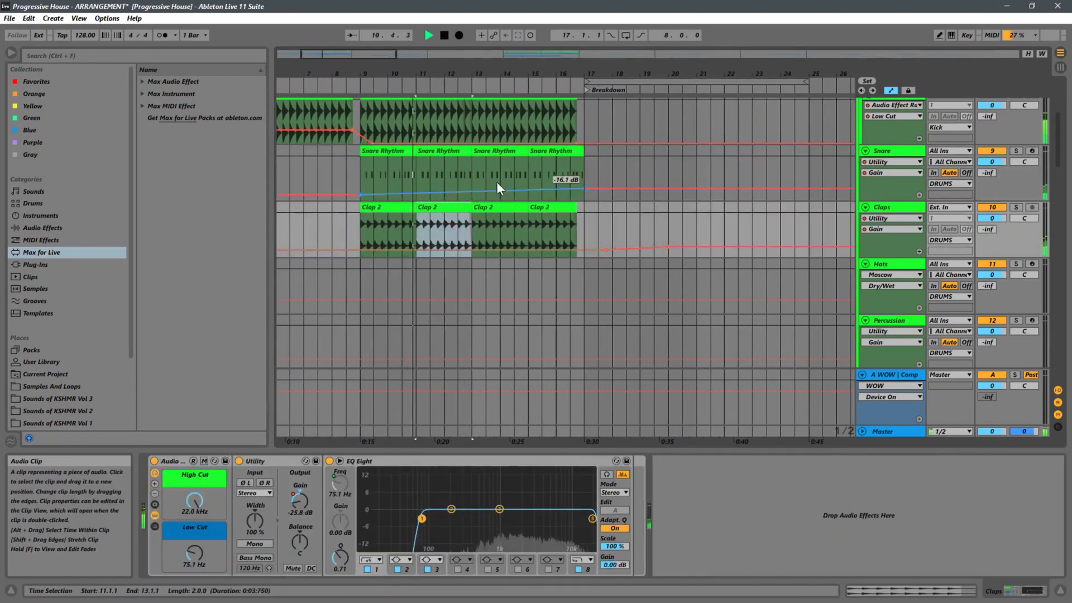
Examine the kick, snare, clap and fill tracks during playback, comparing the intro and breakdown with the chorus.
left_click_drag(495, 66, 562, 60)
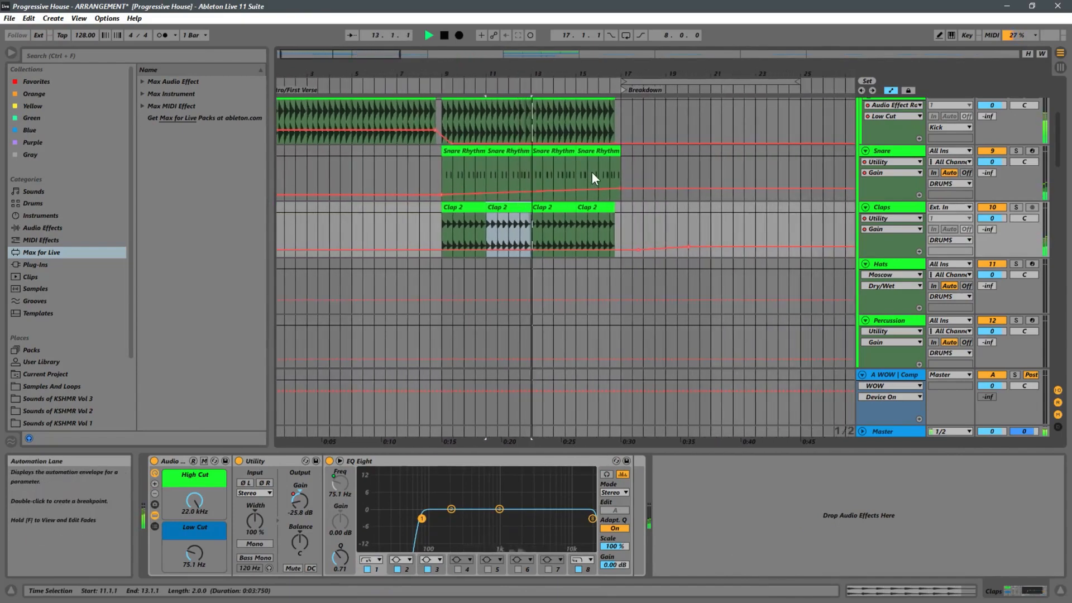
scroll(642, 186, "up", 9)
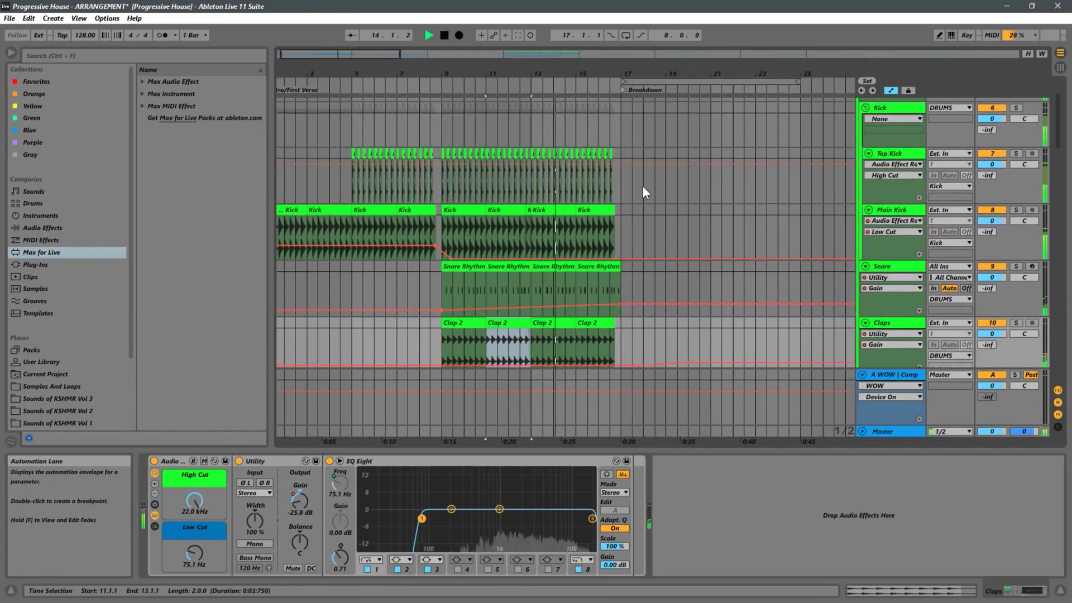
scroll(643, 187, "down", 9)
scroll(643, 187, "down", 6)
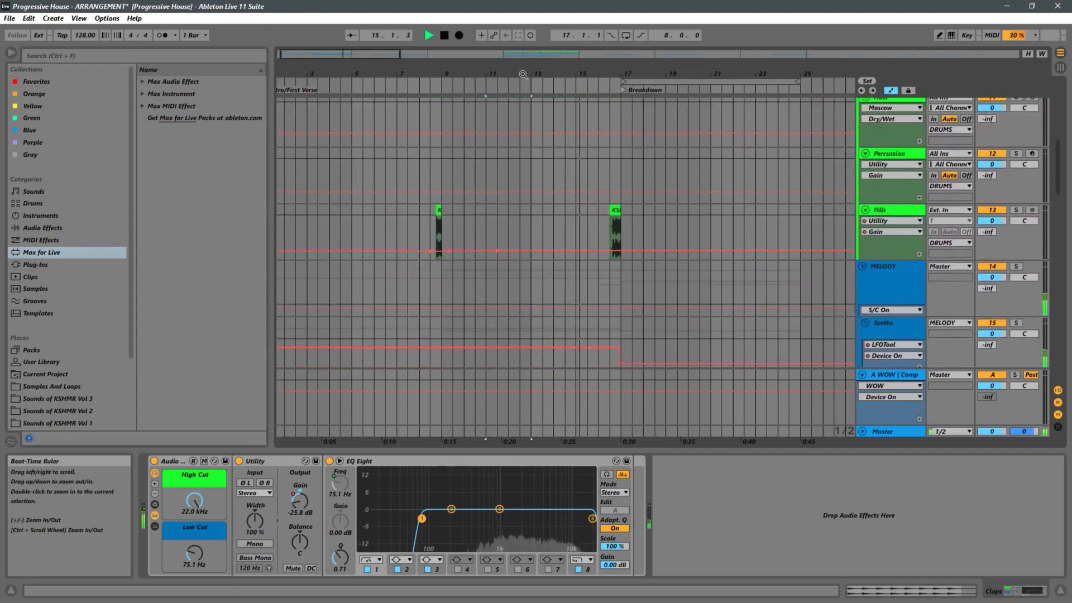
left_click_drag(519, 75, 510, 72)
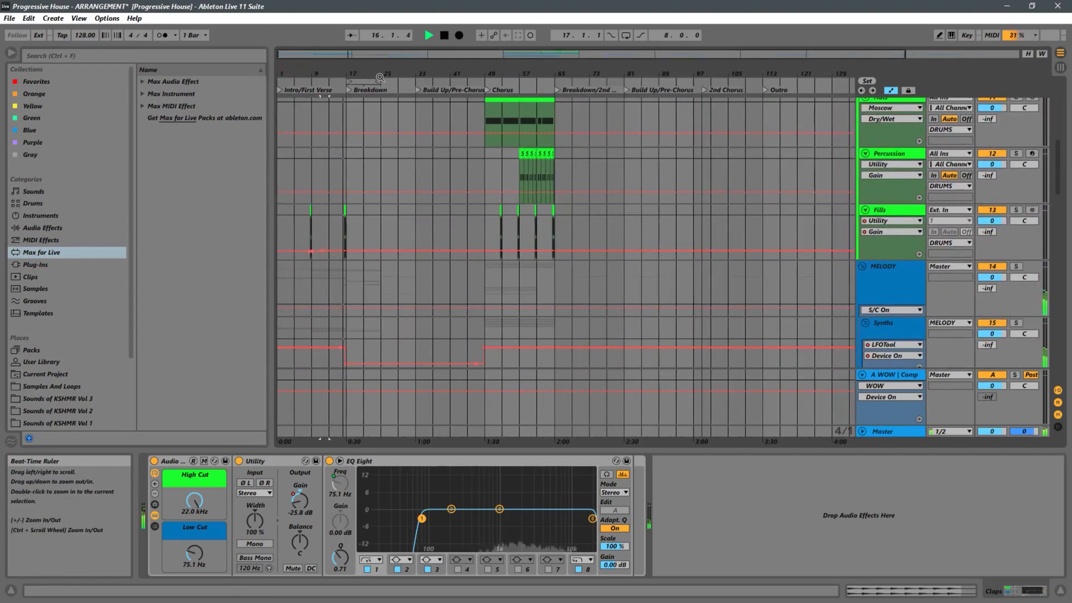
left_click(285, 228)
scroll(292, 221, "down", 5)
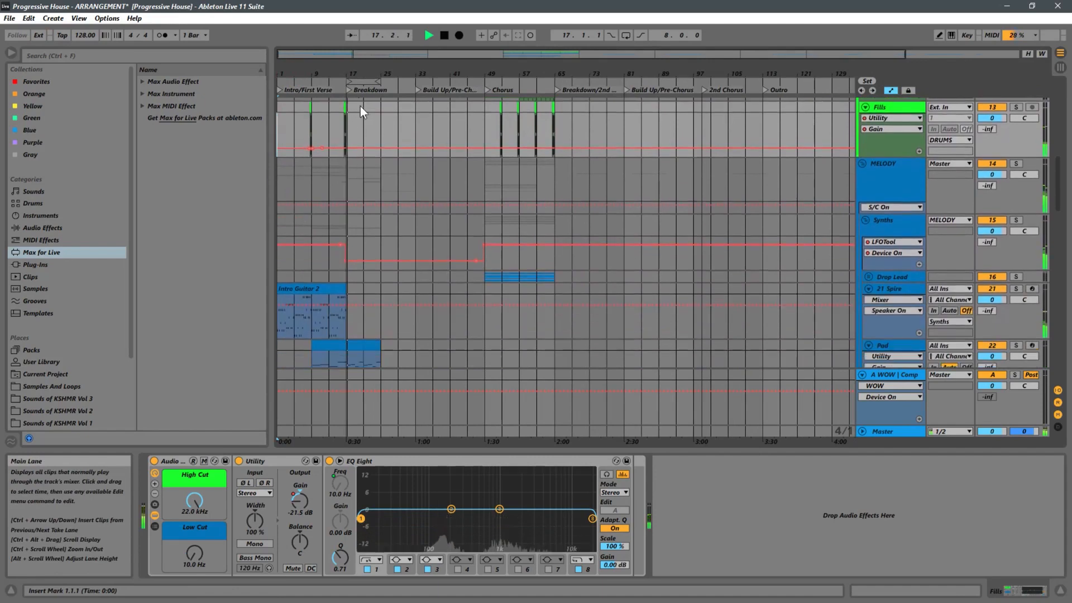
Examine the Intro Guitar 2, Pad and instrument clips against the fills across the intro and breakdown during playback.
left_click_drag(289, 75, 425, 225)
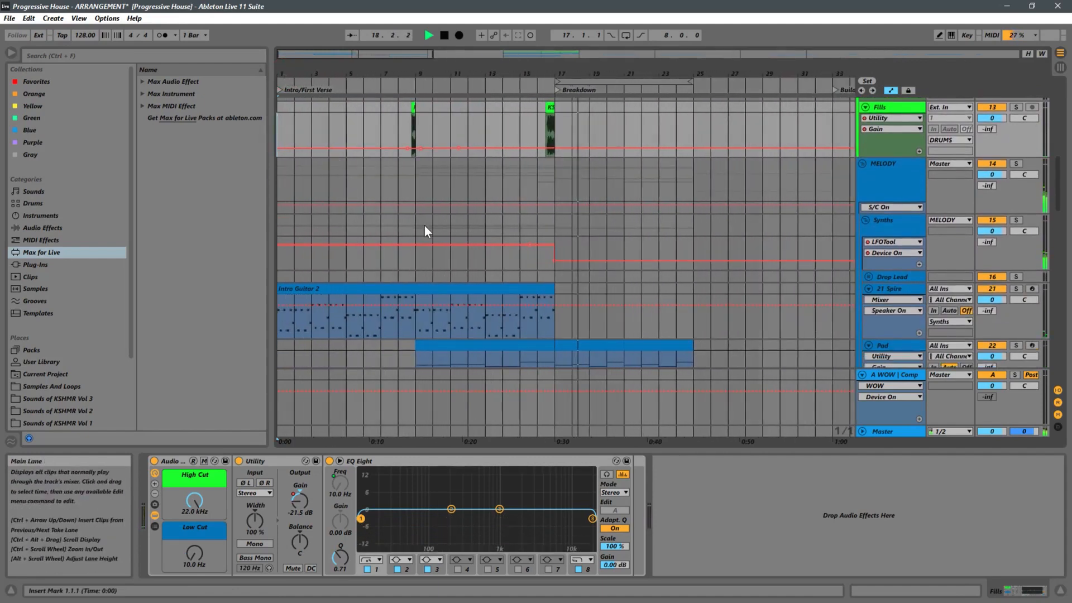
scroll(543, 239, "down", 3)
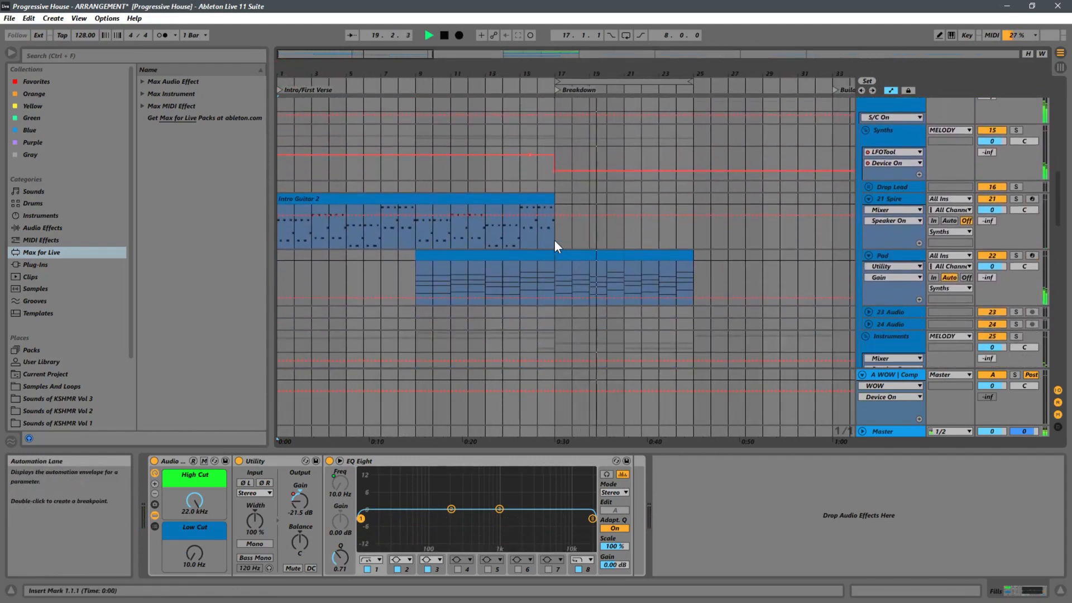
scroll(554, 240, "down", 2)
scroll(555, 240, "down", 2)
scroll(546, 240, "up", 5)
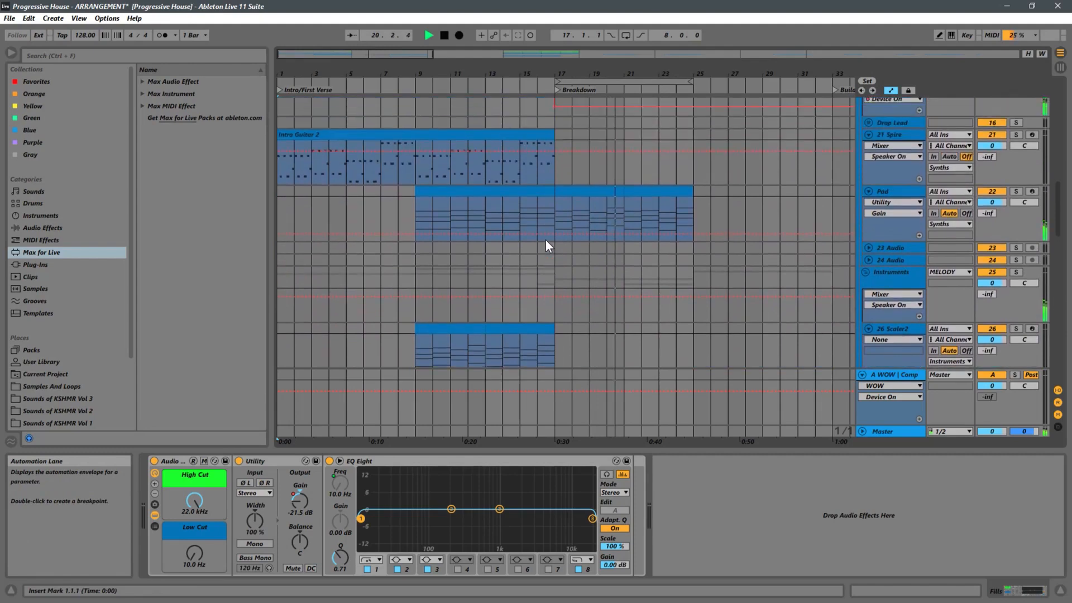
scroll(546, 239, "up", 2)
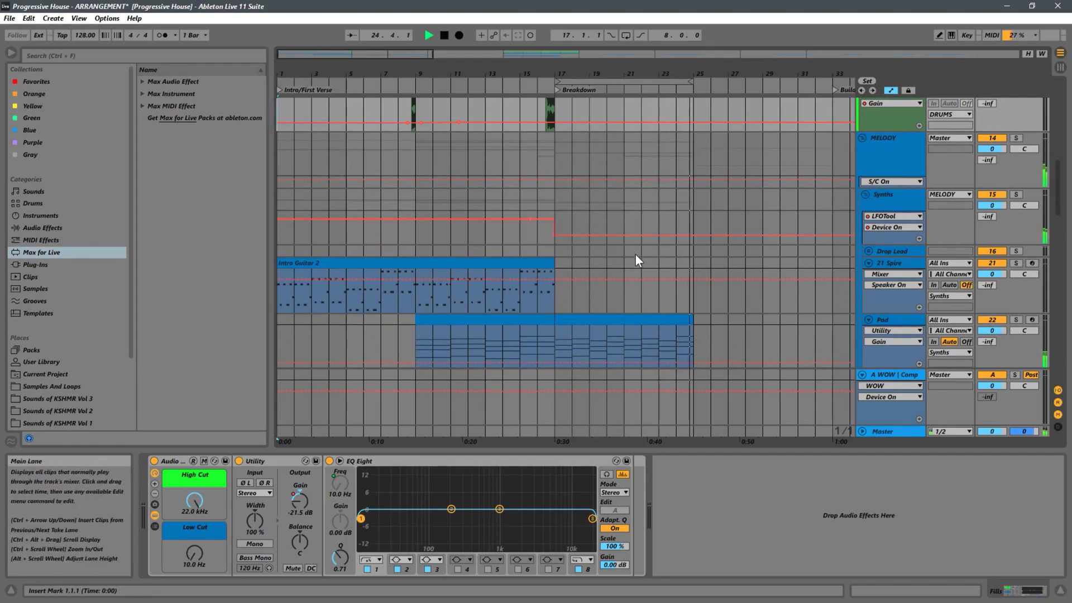
scroll(568, 260, "up", 3)
scroll(568, 260, "down", 4)
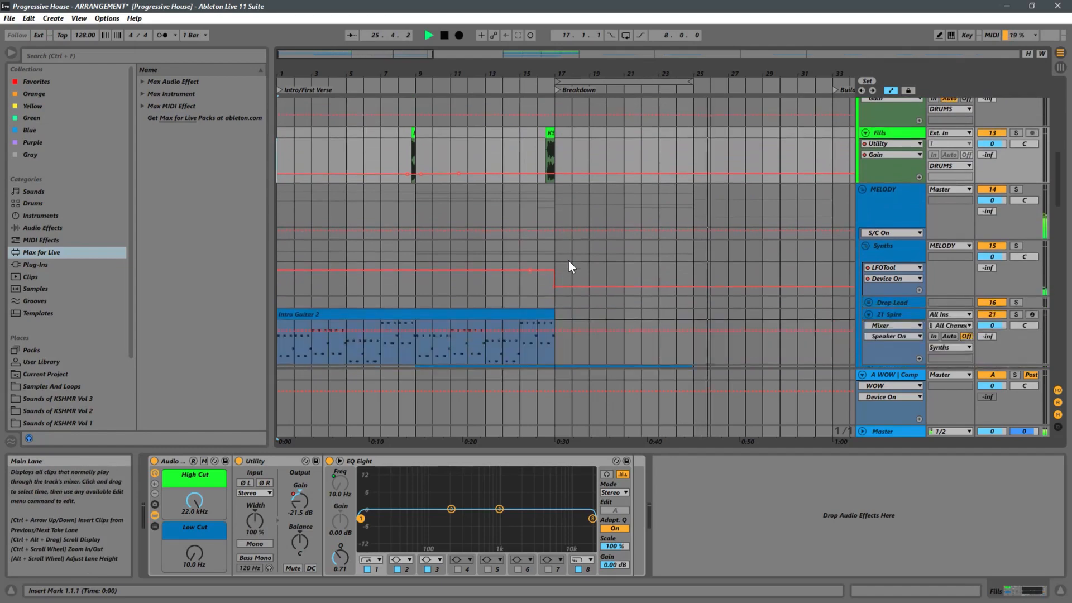
scroll(569, 261, "down", 4)
scroll(569, 260, "up", 4)
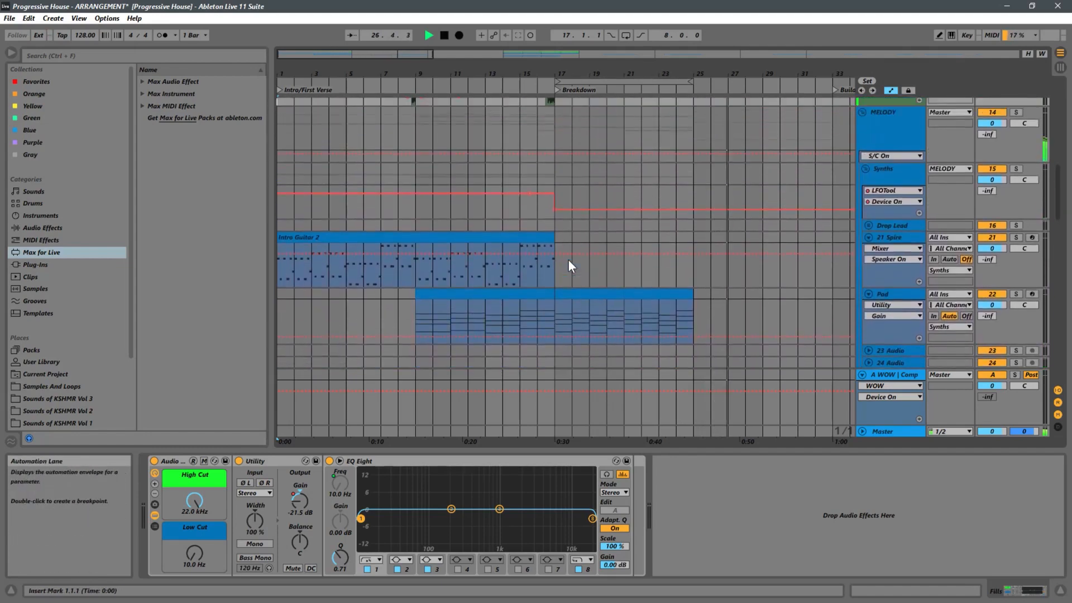